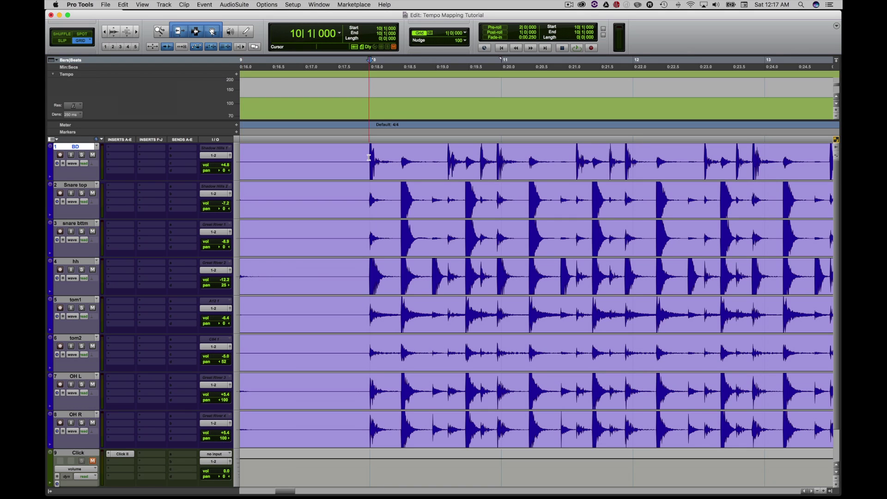
# Play the drums from the first hit, then zoom in on where they start
pyautogui.press('space')
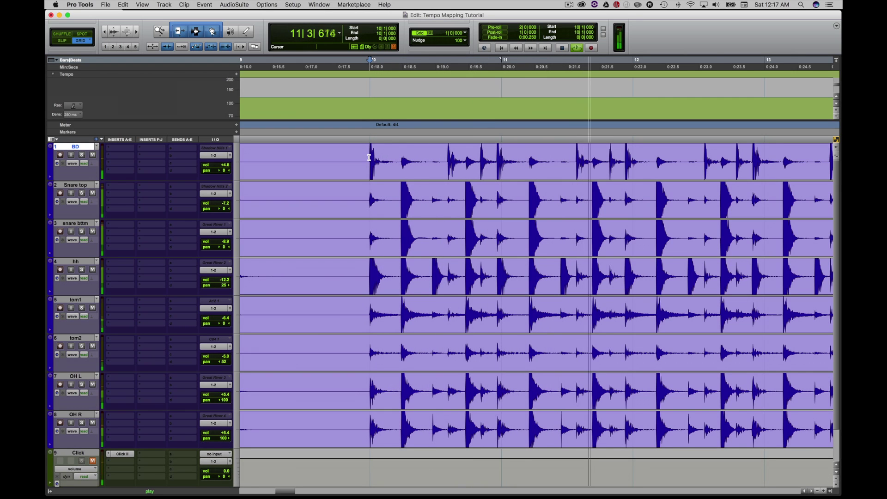
pyautogui.press('space')
pyautogui.press('r')
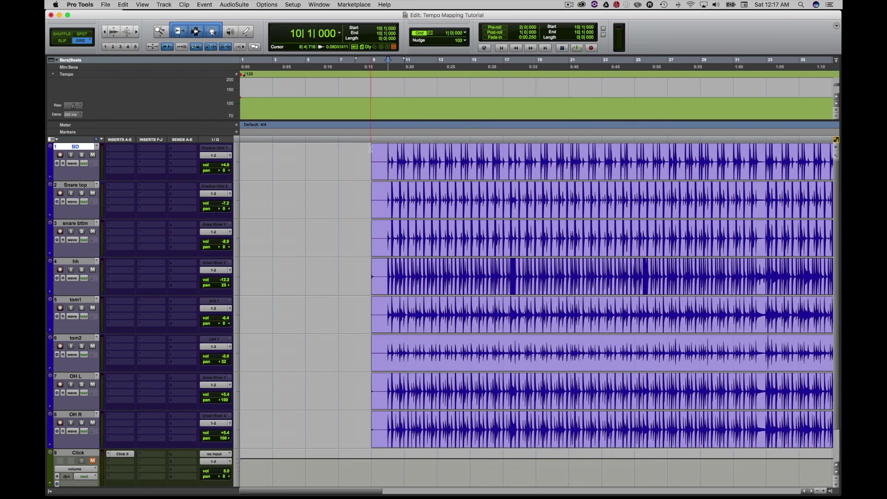
pyautogui.press('t')
# Add a 123 BPM tempo change and drag its marker to bar 10
pyautogui.click(236, 74)
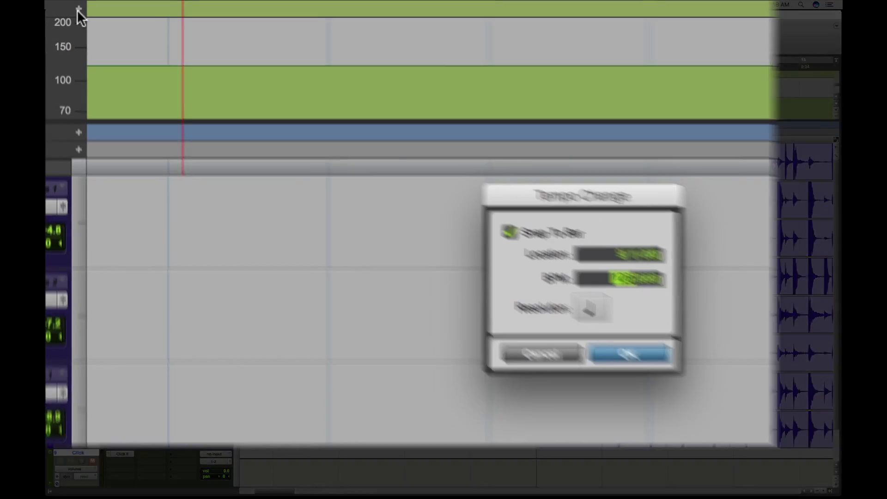
pyautogui.write('123')
pyautogui.press('Return')
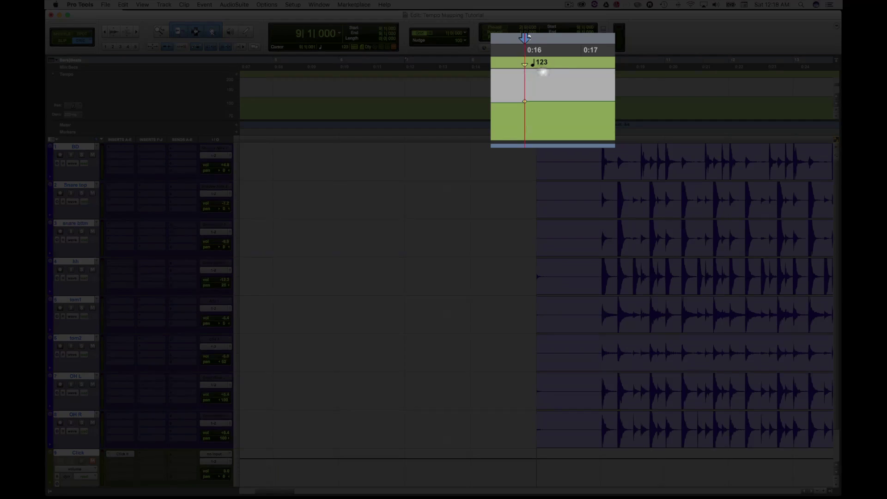
pyautogui.moveTo(545, 76); pyautogui.dragTo(602, 76)
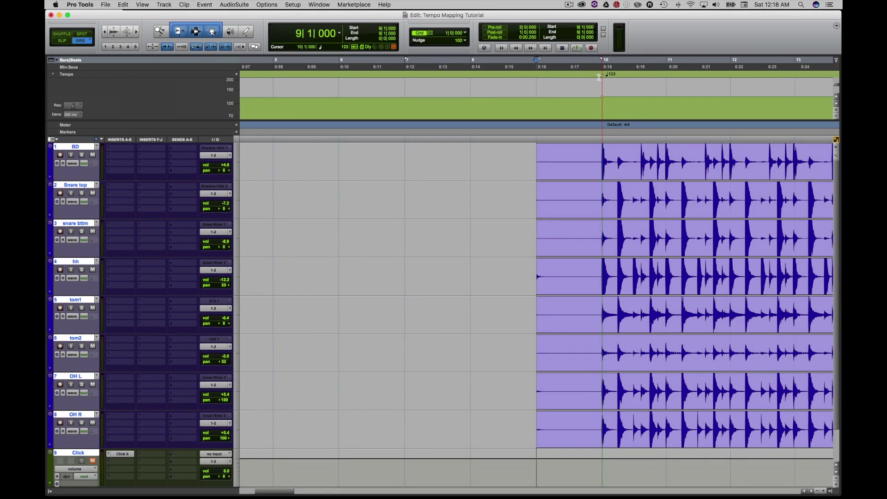
pyautogui.hscroll(5, 600, 138)
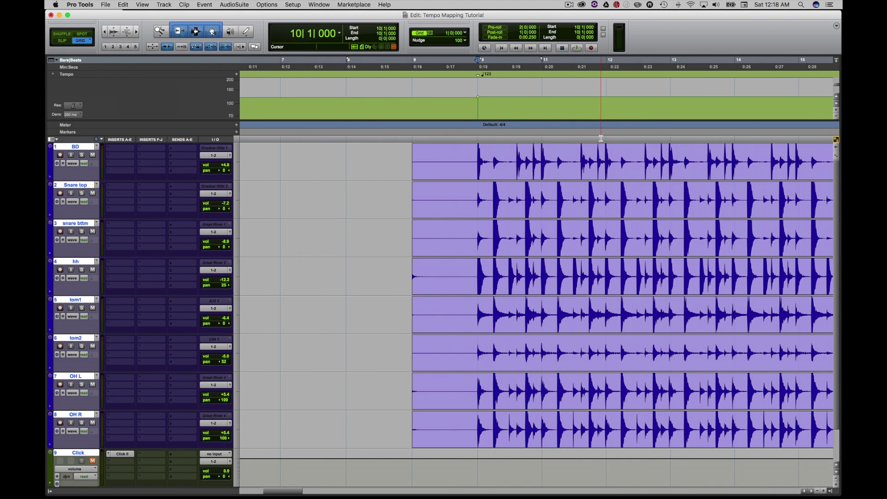
# Play the drums from bar 10 with the Click track unmuted, then stop
pyautogui.press('space')
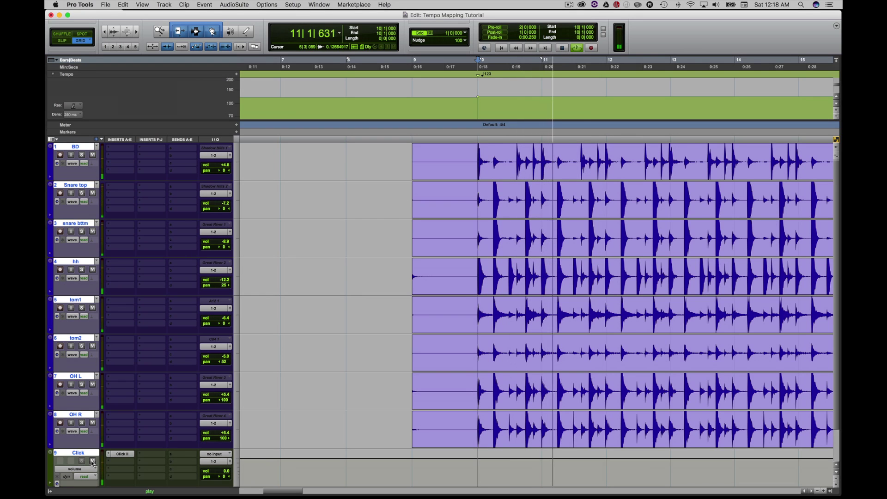
pyautogui.click(92, 461)
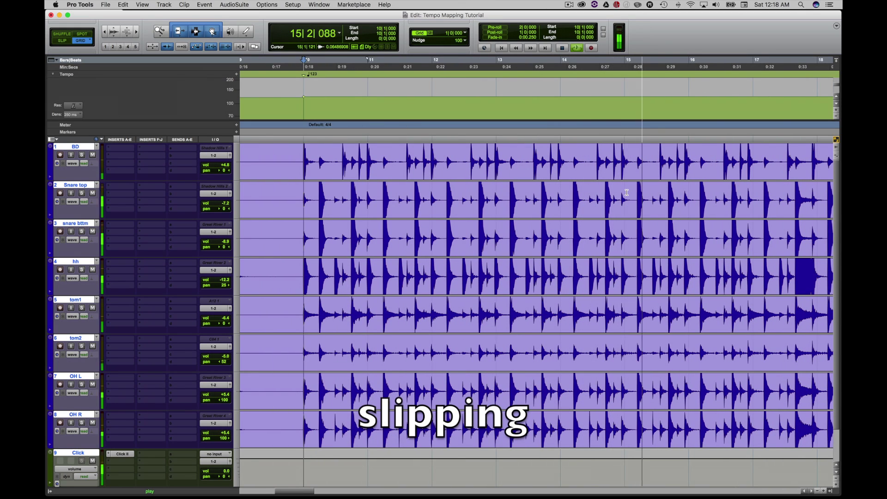
pyautogui.press('space')
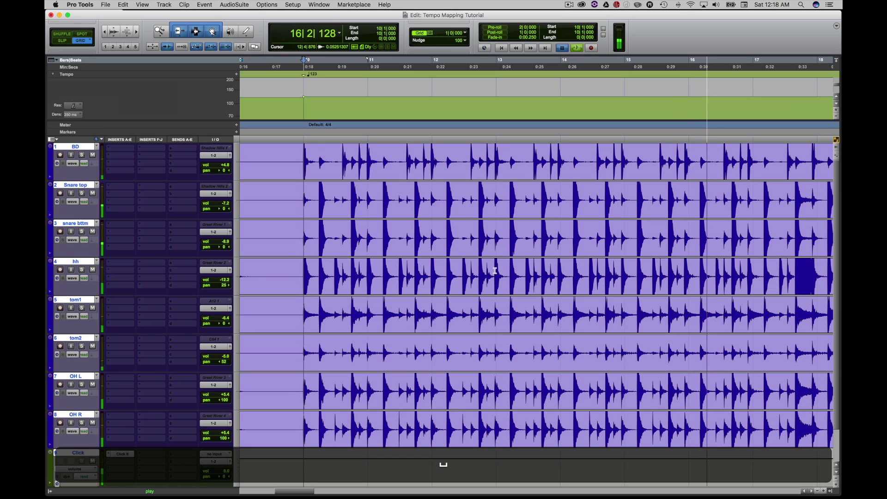
pyautogui.hscroll(-2, 317, 167)
pyautogui.hscroll(-1, 317, 167)
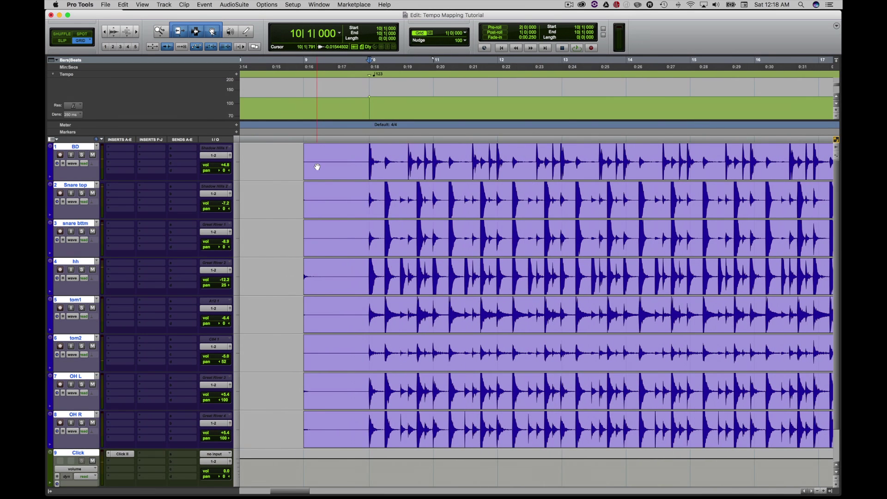
# Select two bars of the BD track from the first kick at bar 10 and audition them
pyautogui.press('t')
pyautogui.click(521, 153)
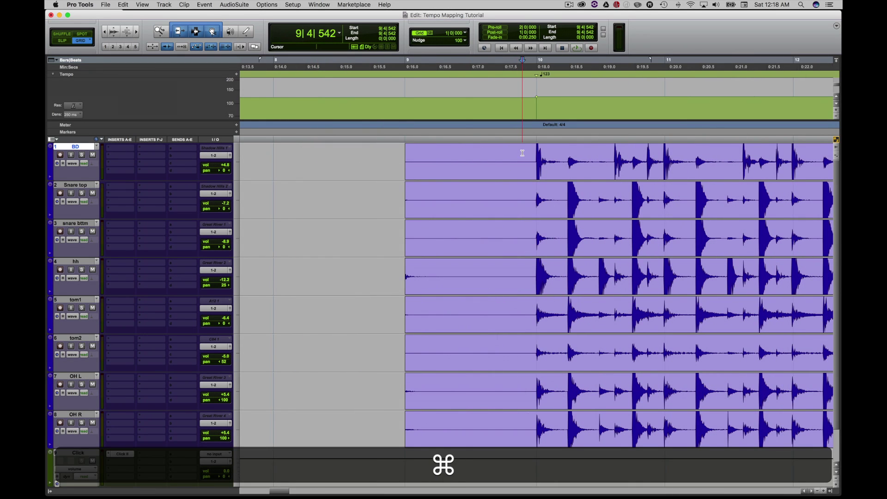
pyautogui.press('Tab')
pyautogui.hscroll(3, 522, 153)
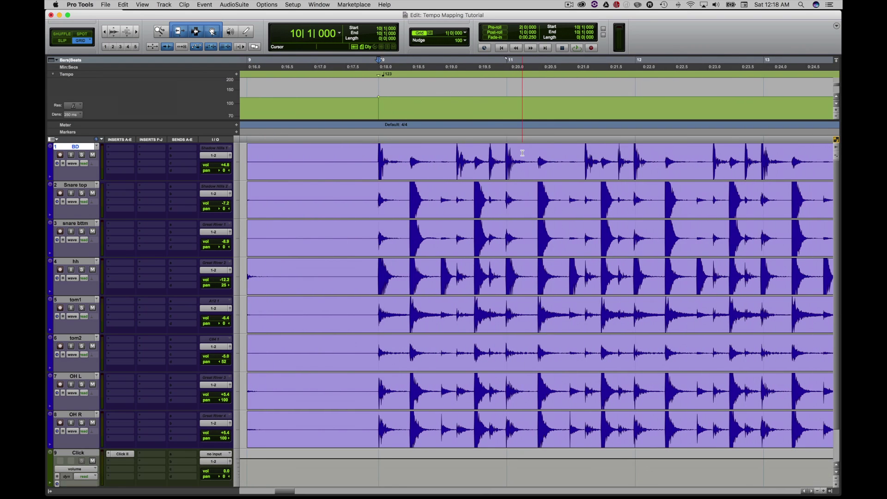
pyautogui.hotkey('shift', 'Tab')
pyautogui.hotkey('shift', 'Tab')
pyautogui.hotkey('shift', 'Tab')
pyautogui.hotkey('shift', 'Tab')
pyautogui.hotkey('shift', 'Tab')
pyautogui.hotkey('shift', 'Tab')
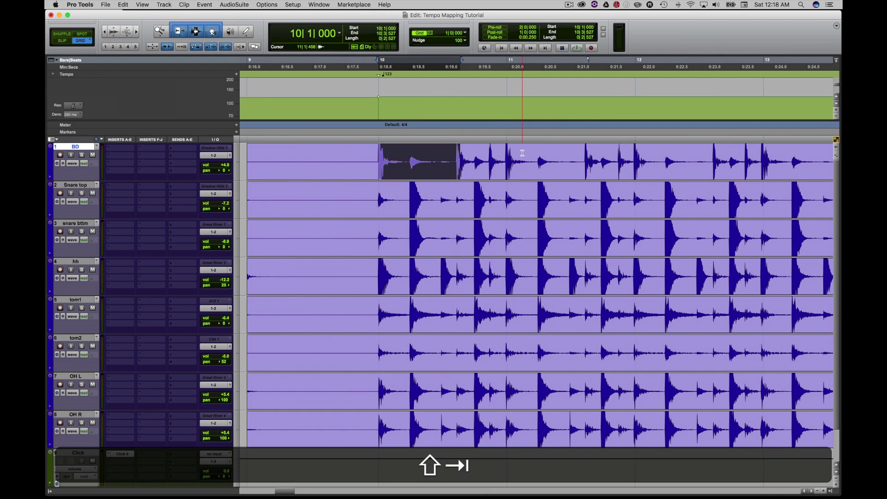
pyautogui.hotkey('shift', 'Tab')
pyautogui.hotkey('shift', 'Tab')
pyautogui.hotkey('shift', 'Tab')
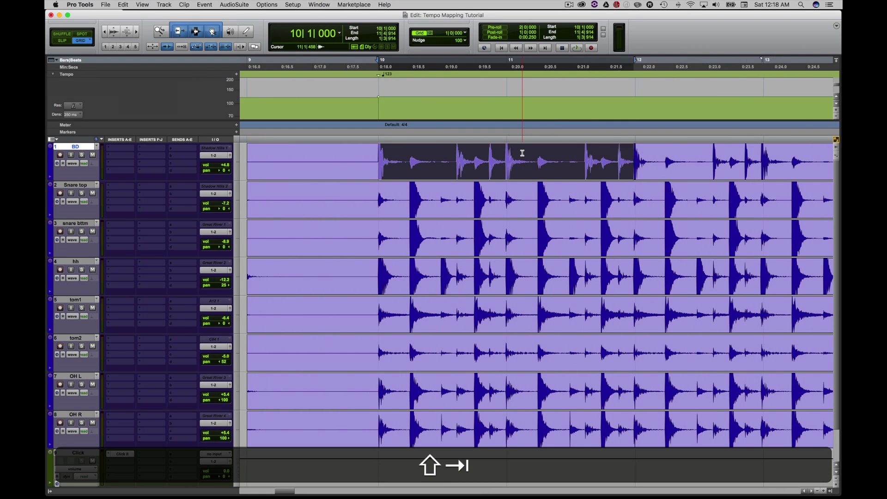
pyautogui.press('space')
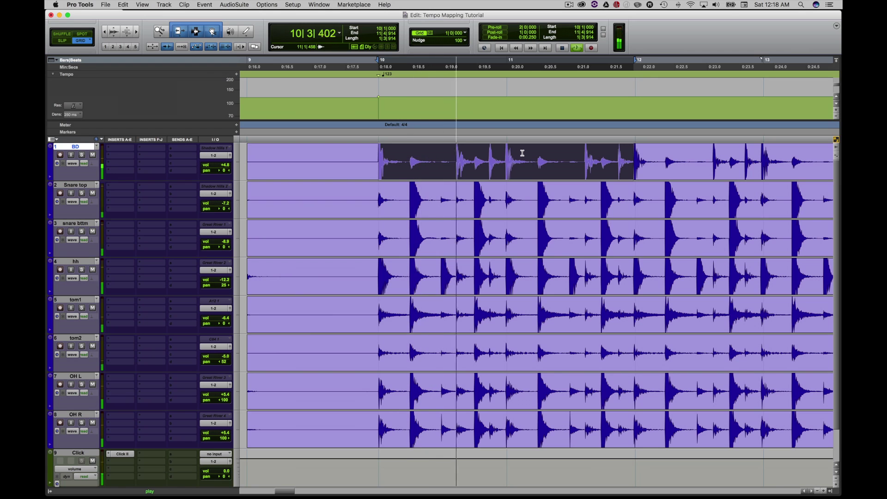
pyautogui.press('space')
# Add Bar|Beat Markers for the selection ending at 12|1|000, then play it against the click
pyautogui.press('super+i')
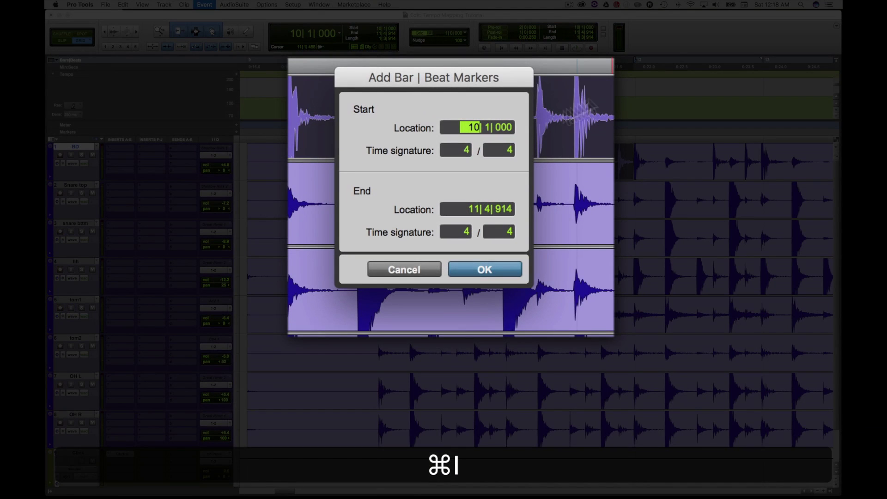
pyautogui.click(472, 210)
pyautogui.write('12| 1| 000')
pyautogui.press('Return')
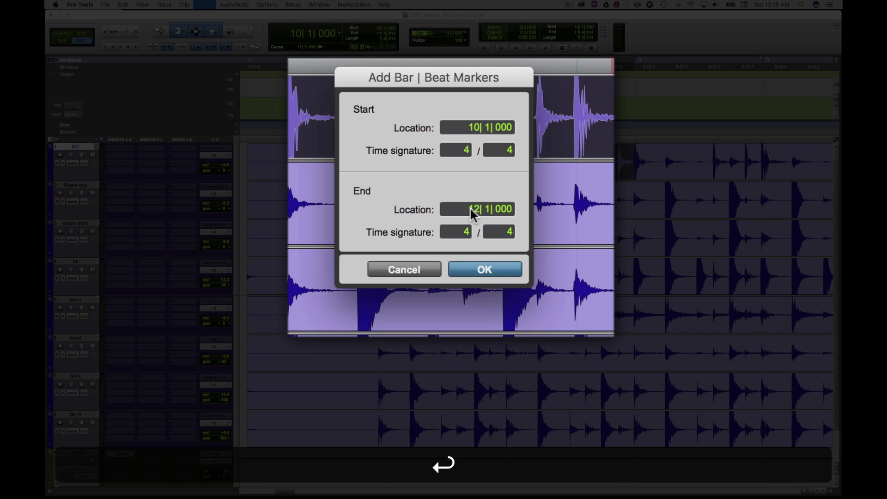
pyautogui.press('Return')
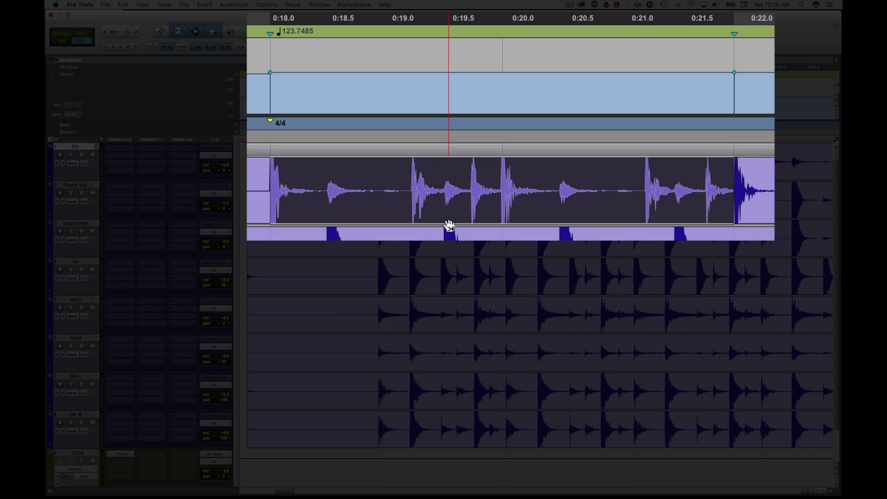
pyautogui.press('space')
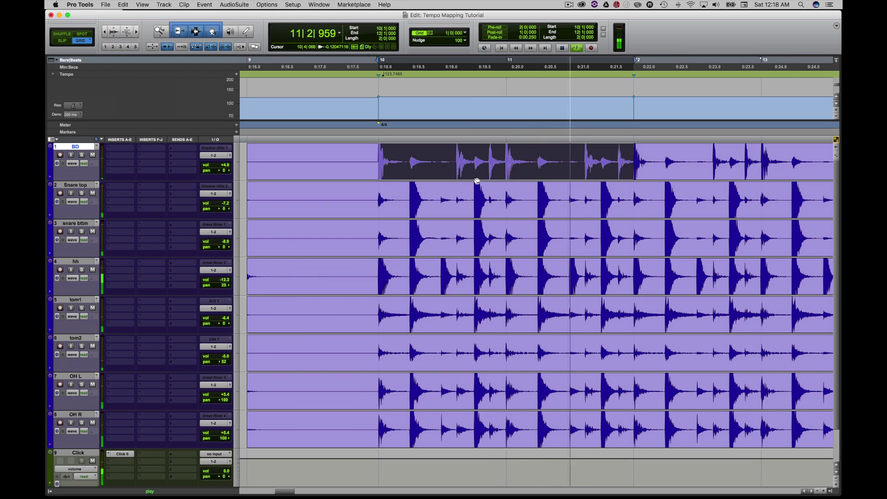
pyautogui.press('space')
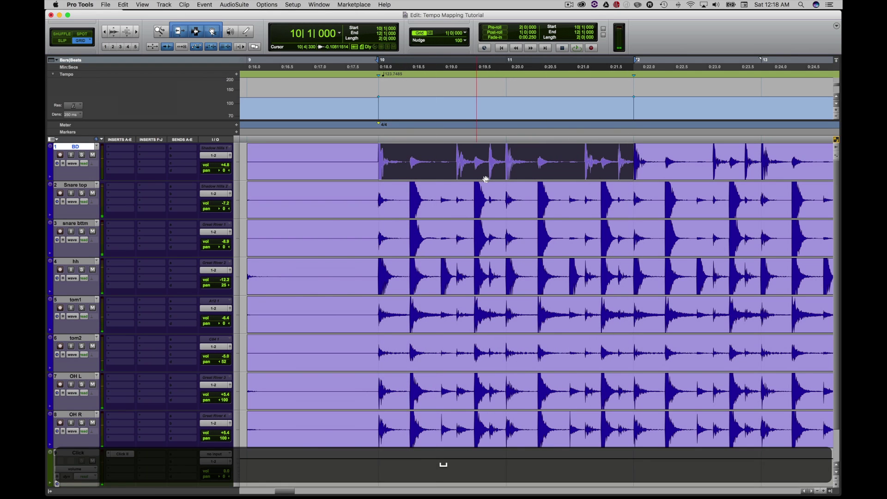
# Select the BD track from bar 12 to bar 14 and audition it with the Click track muted
pyautogui.hscroll(3, 485, 179)
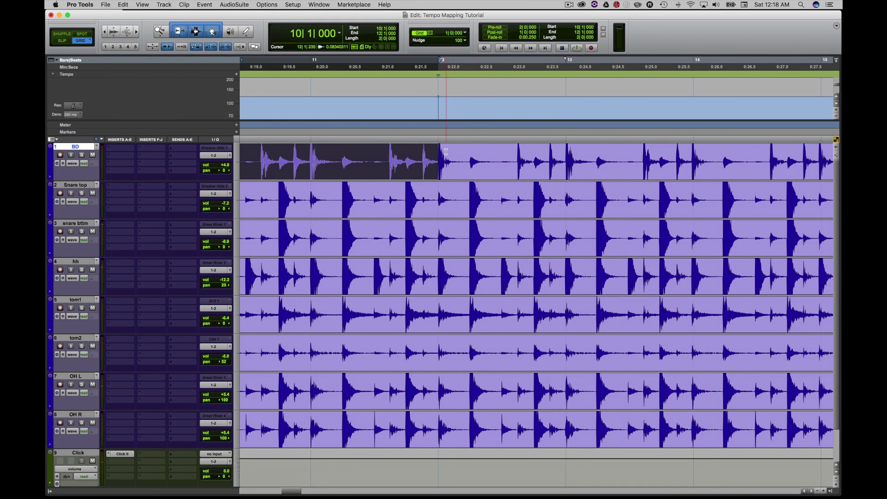
pyautogui.click(694, 147)
pyautogui.press('r')
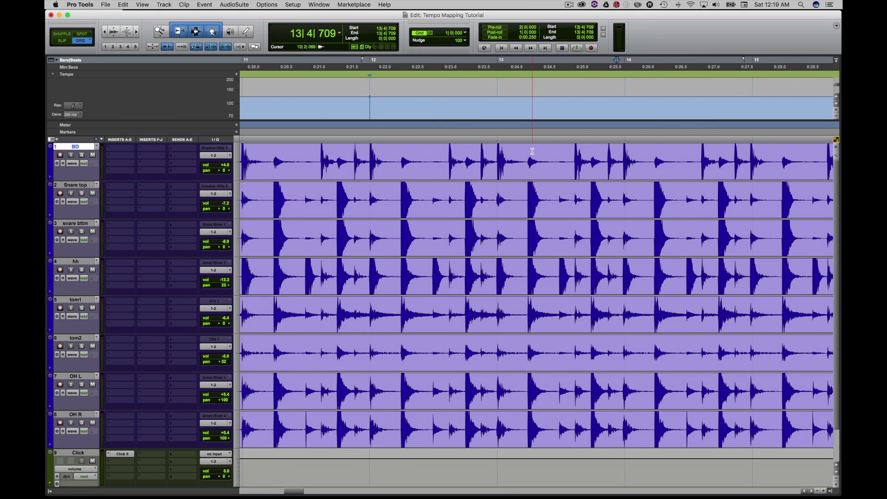
pyautogui.press('Tab')
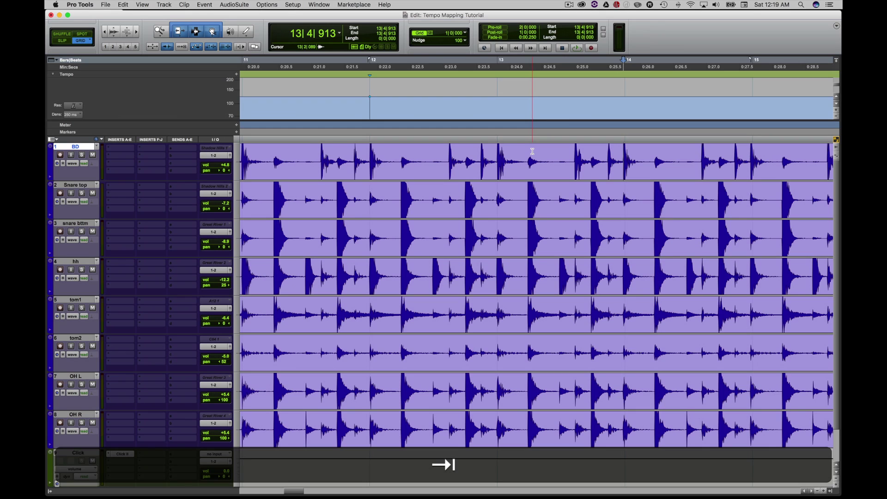
pyautogui.keyDown('shift'); pyautogui.click(371, 152); pyautogui.keyUp('shift')
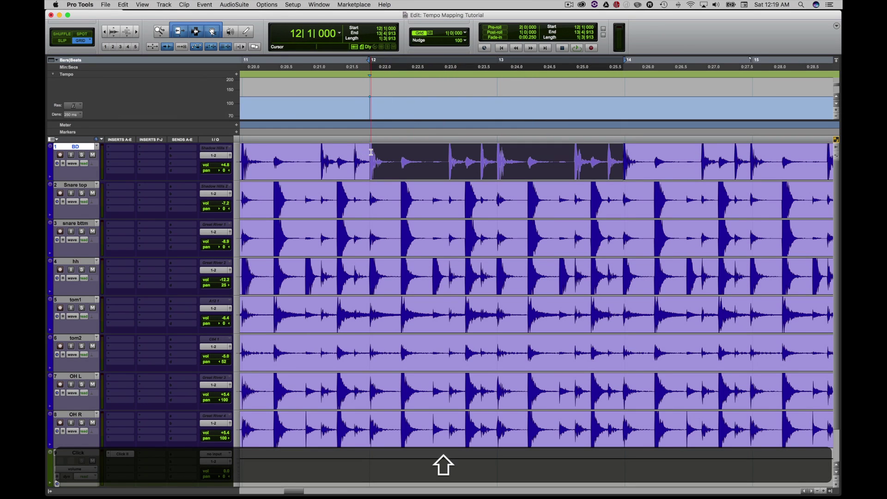
pyautogui.press('space')
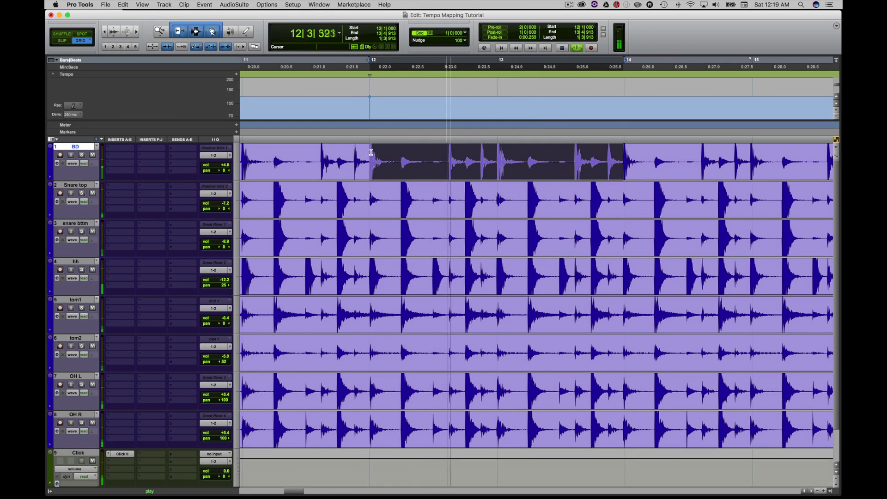
pyautogui.click(93, 461)
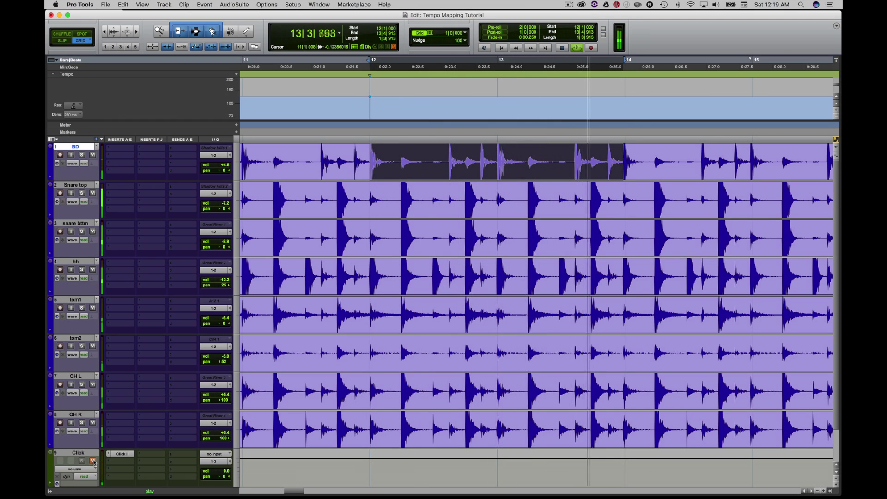
pyautogui.press('space')
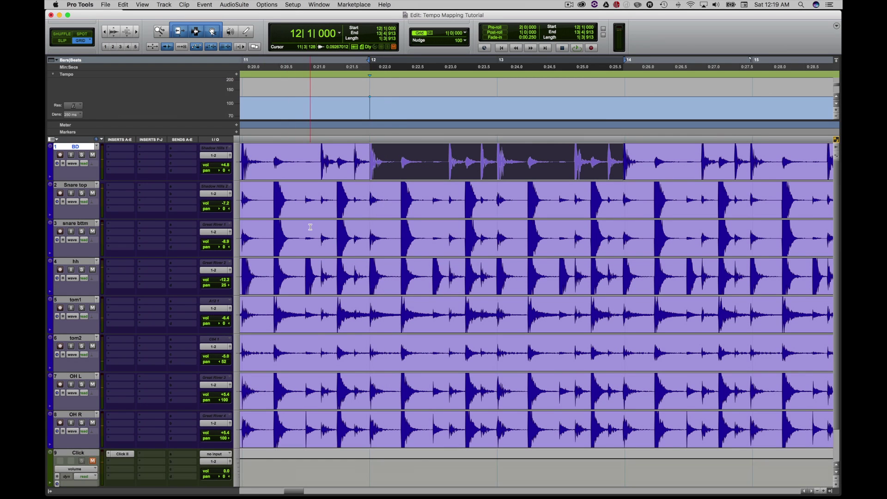
# Add Bar|Beat Markers for bars 12–14, then zoom out to bars 9–17
pyautogui.press('super+i')
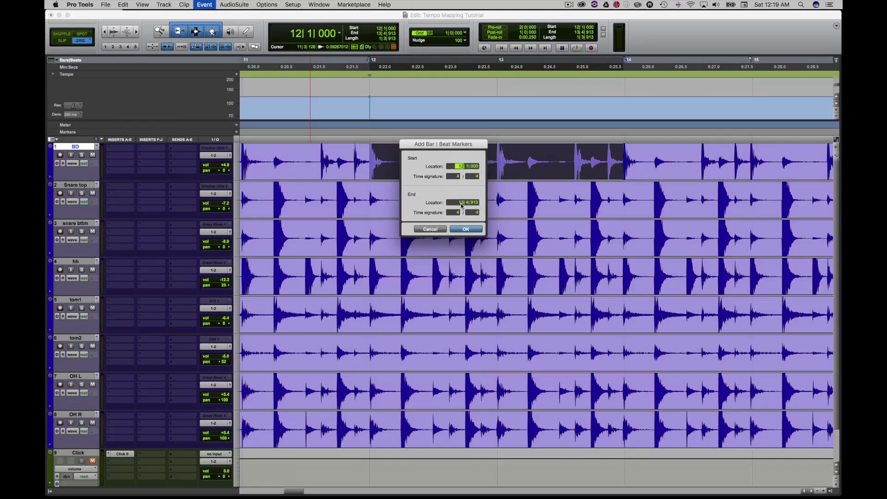
pyautogui.write('1')
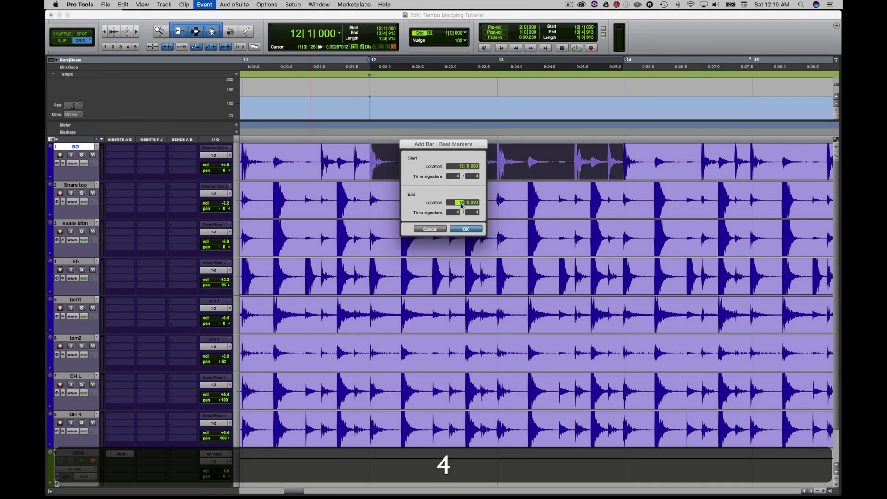
pyautogui.press('Return')
pyautogui.press('r')
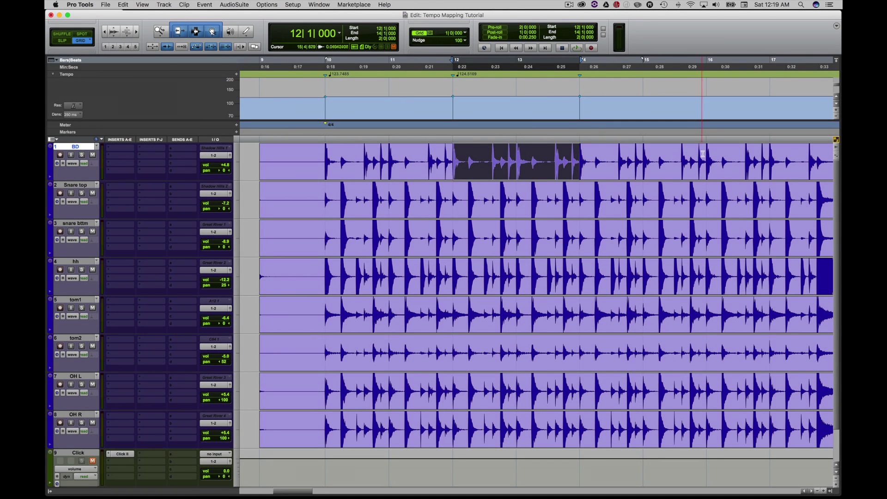
# Select the kick from bar 14 to the next hit and add Bar|Beat Markers ending at bar 16
pyautogui.click(702, 154)
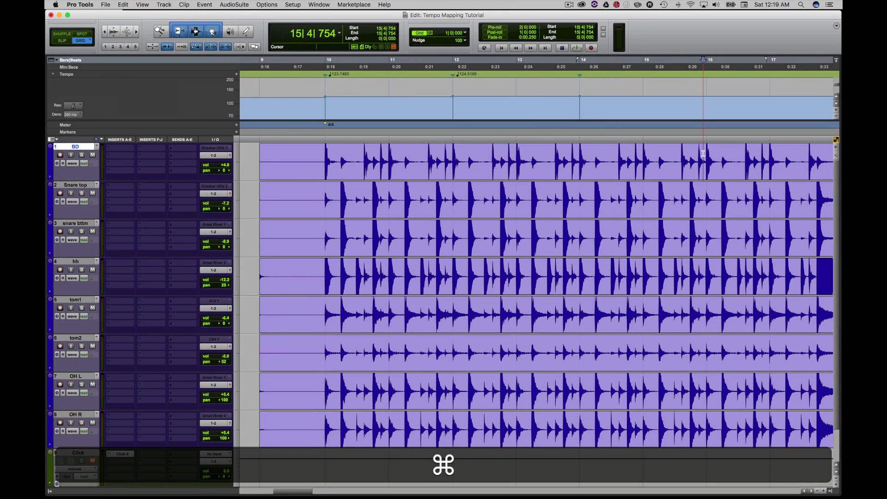
pyautogui.press('super+Tab')
pyautogui.keyDown('shift'); pyautogui.click(578, 150); pyautogui.keyUp('shift')
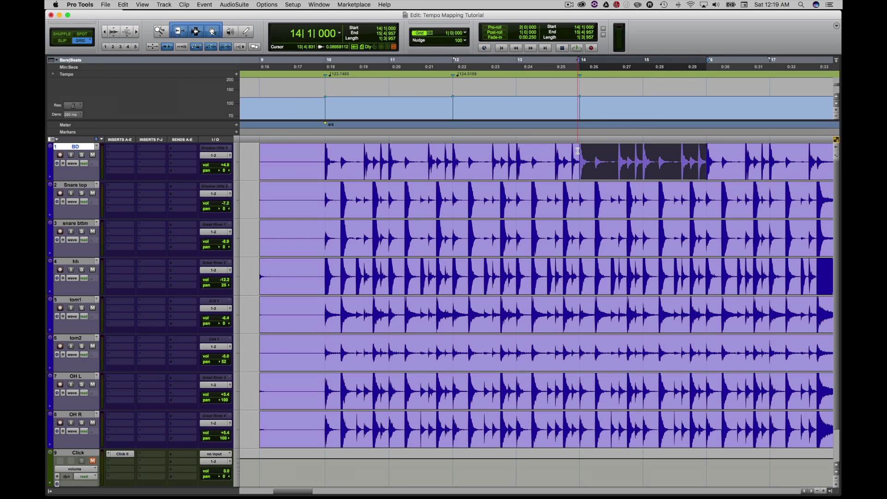
pyautogui.press('super+i')
pyautogui.click(470, 207)
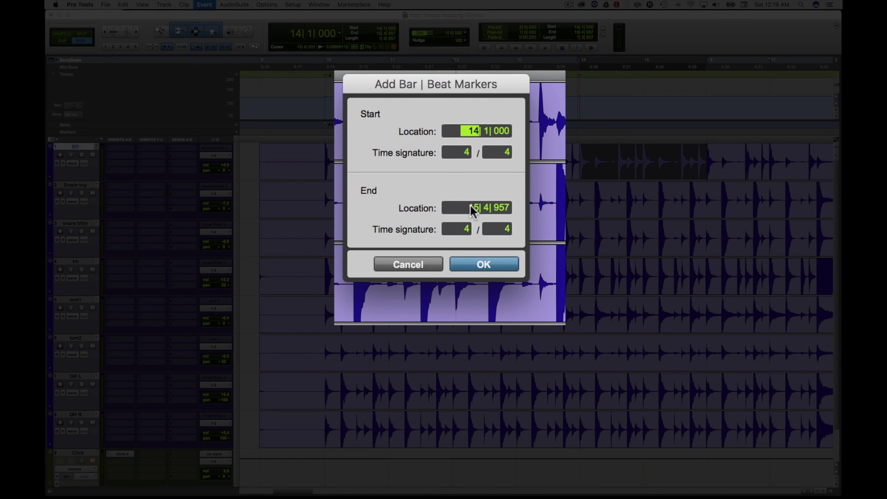
pyautogui.write('16')
pyautogui.press('Return')
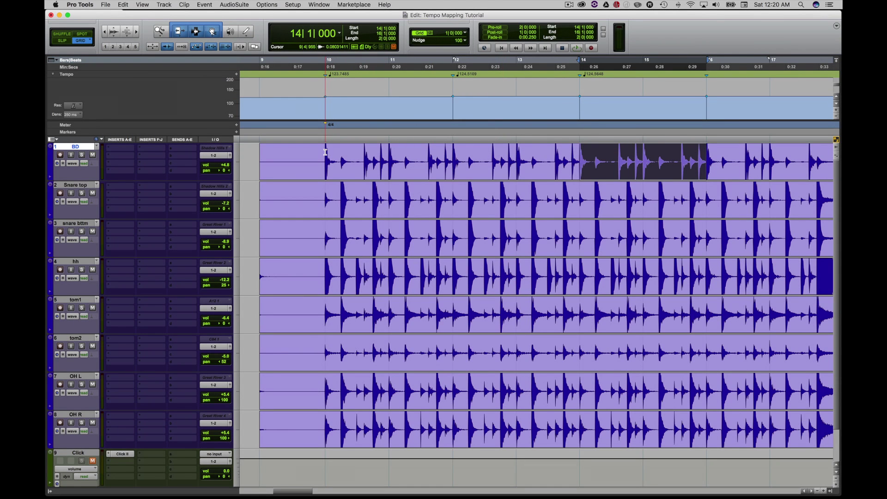
pyautogui.keyDown('shift'); pyautogui.click(325, 151); pyautogui.keyUp('shift')
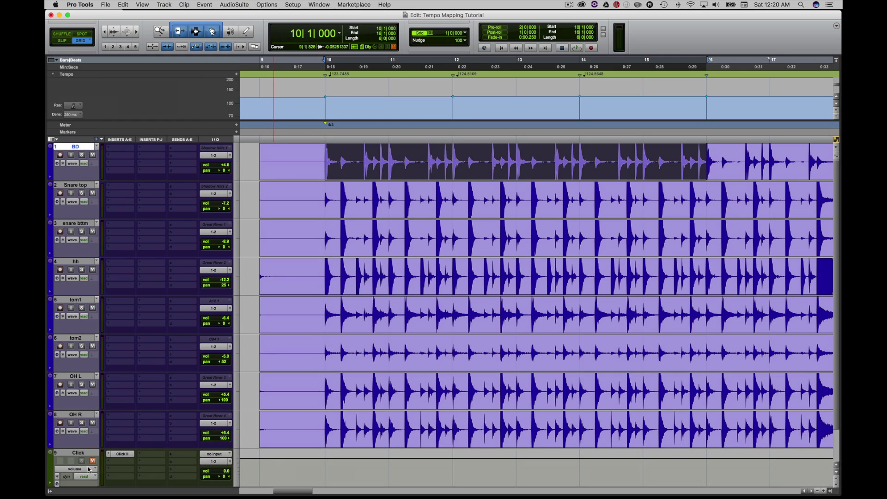
pyautogui.press('space')
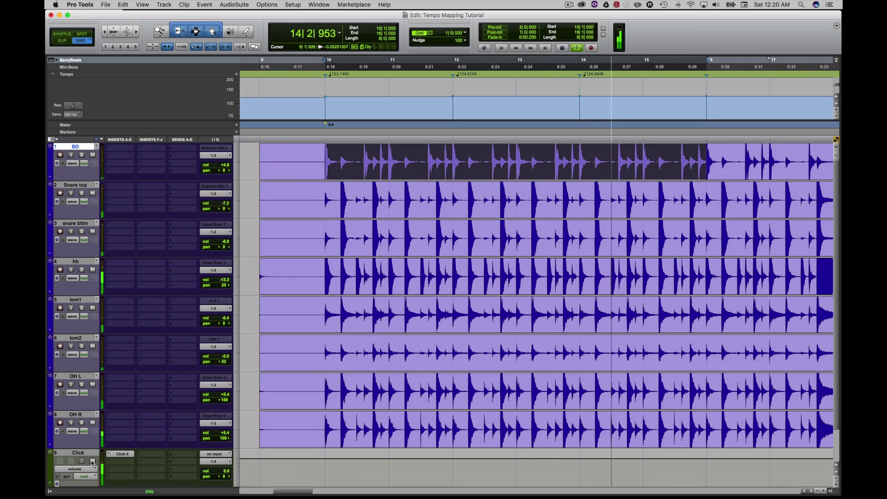
pyautogui.press('space')
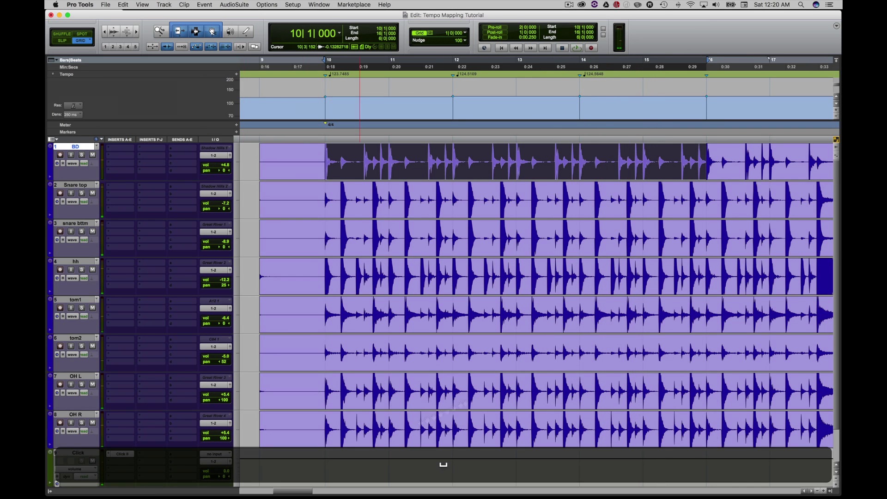
# Select the kick from bar 16 to the hit at bar 18 and add Bar|Beat Markers
pyautogui.hscroll(6, 603, 374)
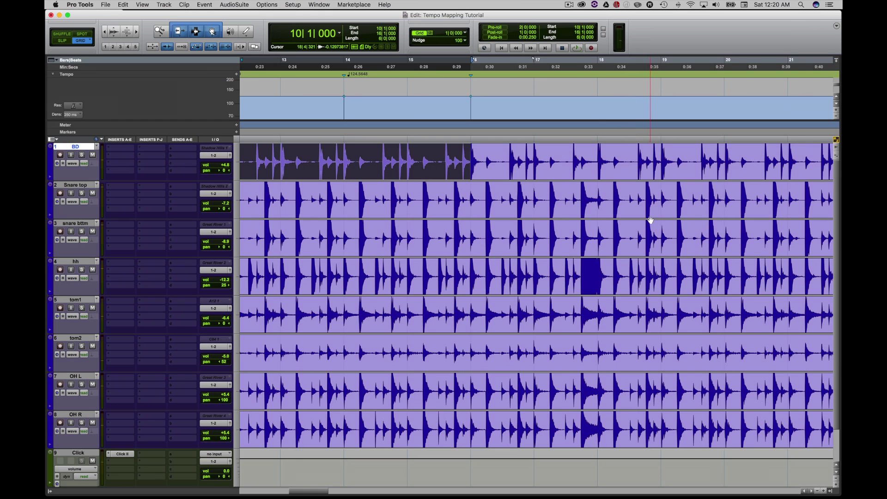
pyautogui.click(593, 149)
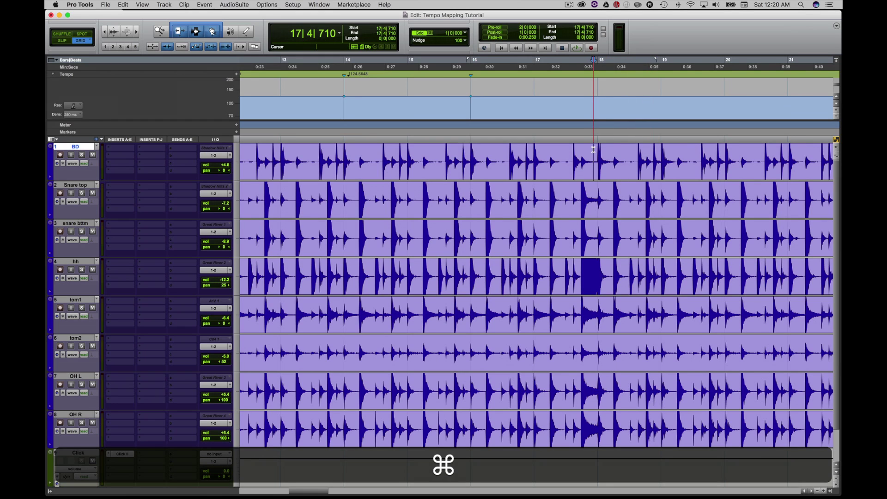
pyautogui.press('Tab')
pyautogui.keyDown('shift'); pyautogui.click(474, 152); pyautogui.keyUp('shift')
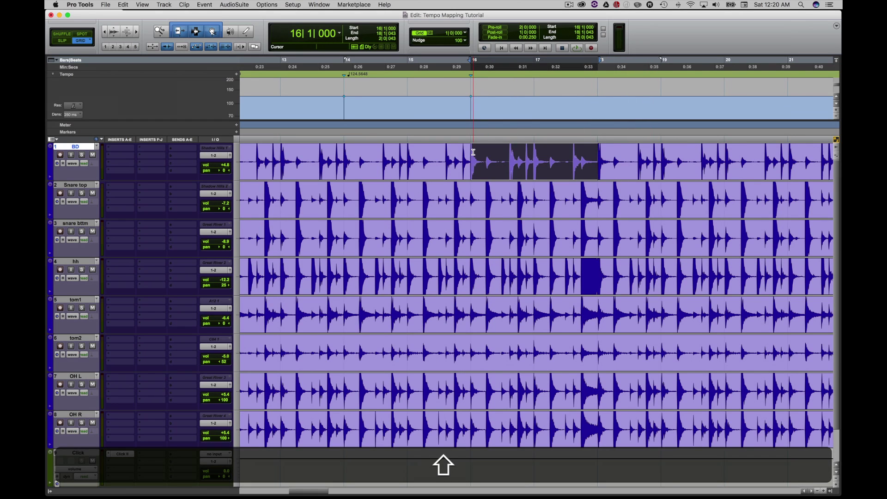
pyautogui.press('super+i')
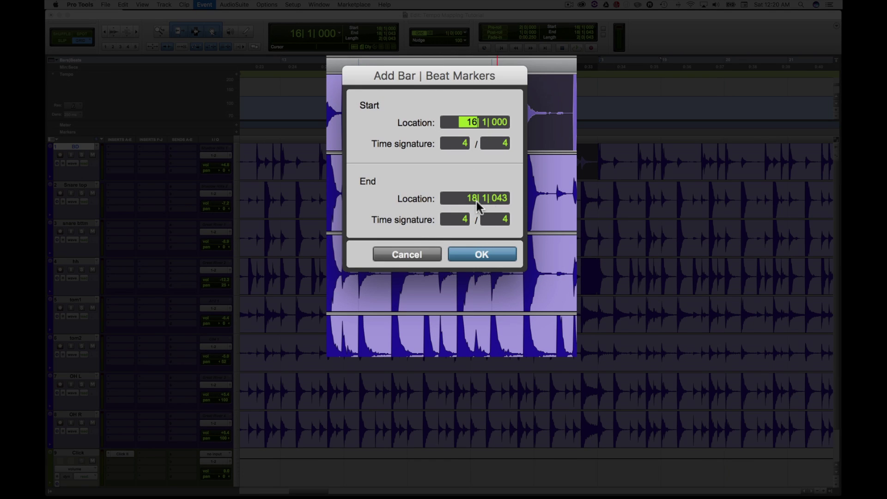
pyautogui.click(473, 199)
pyautogui.press('Return')
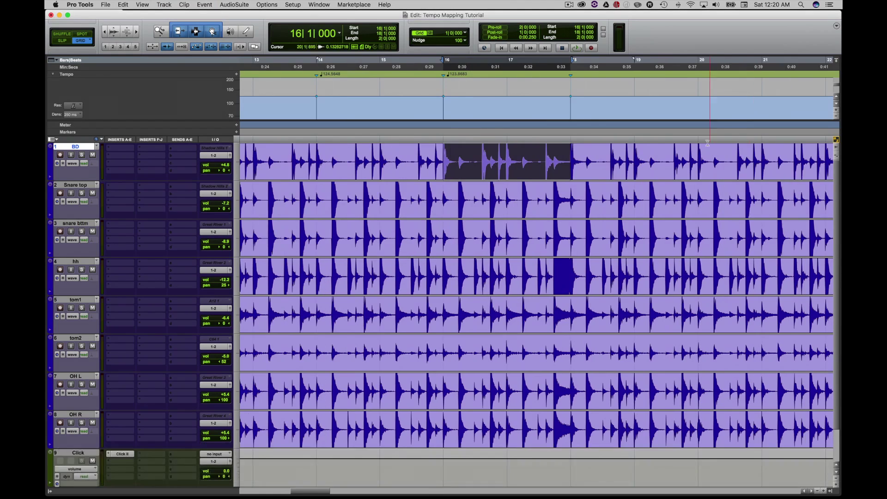
# Select the kick from bar 18 to the next hit and add Bar|Beat Markers
pyautogui.press('super+Tab')
pyautogui.keyDown('shift'); pyautogui.click(701, 143); pyautogui.keyUp('shift')
pyautogui.press('super+i')
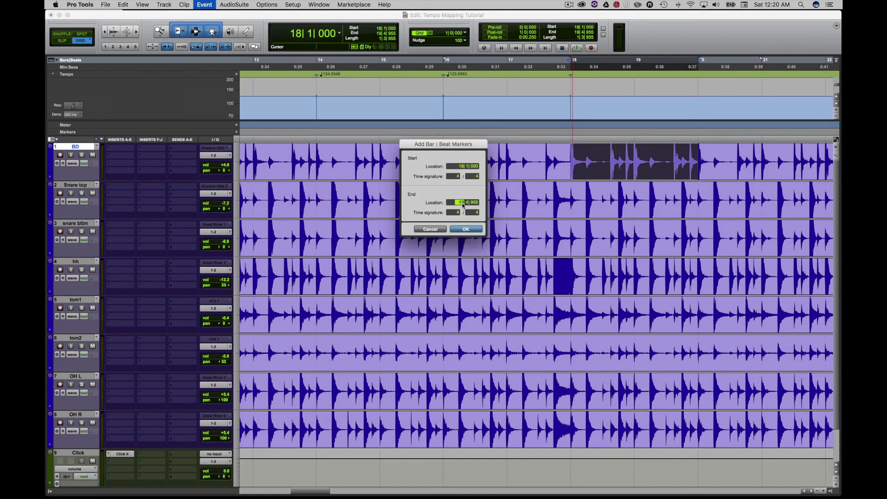
pyautogui.press('Return')
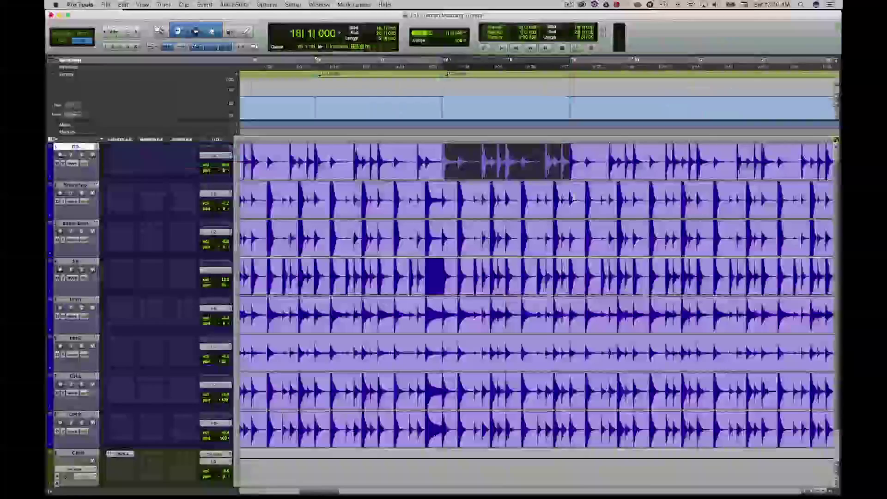
# Select the kick from bar 20 and add Bar|Beat Markers ending at bar 22, then zoom out
pyautogui.click(692, 153)
pyautogui.keyDown('shift'); pyautogui.click(573, 153); pyautogui.keyUp('shift')
pyautogui.press('super+i')
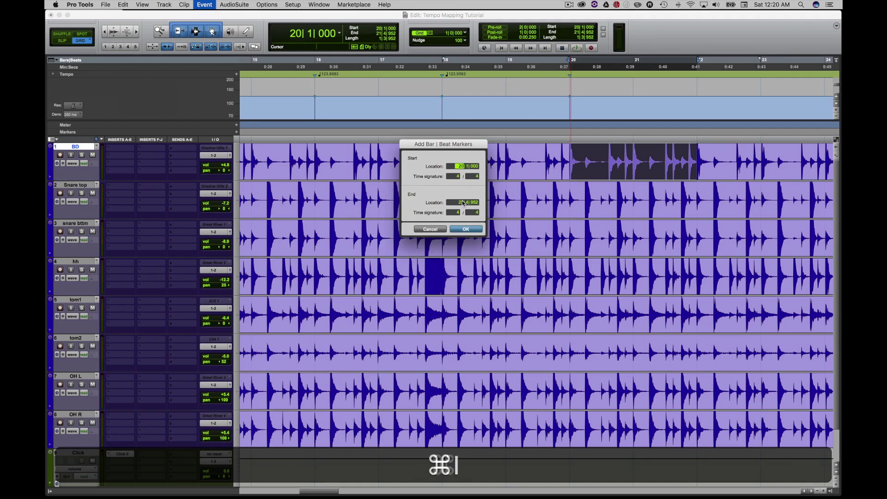
pyautogui.click(462, 203)
pyautogui.write('22| 1| 000')
pyautogui.press('Return')
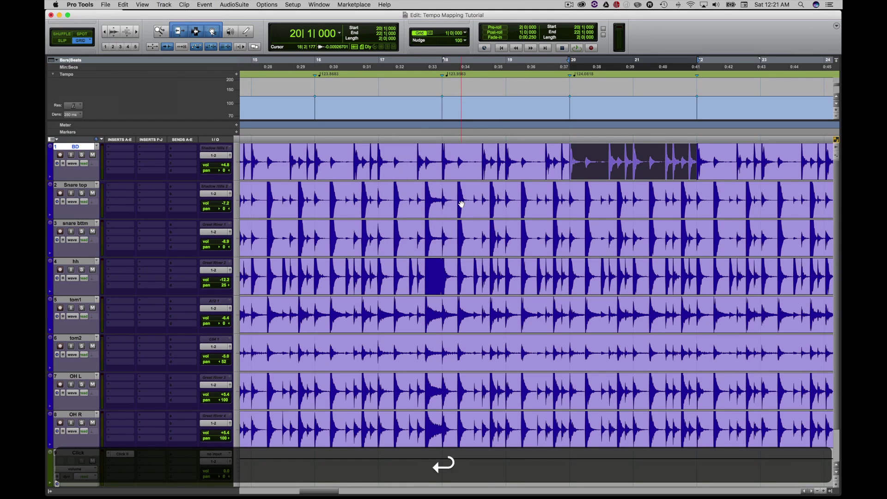
pyautogui.press('r')
pyautogui.hscroll(-3, 503, 204)
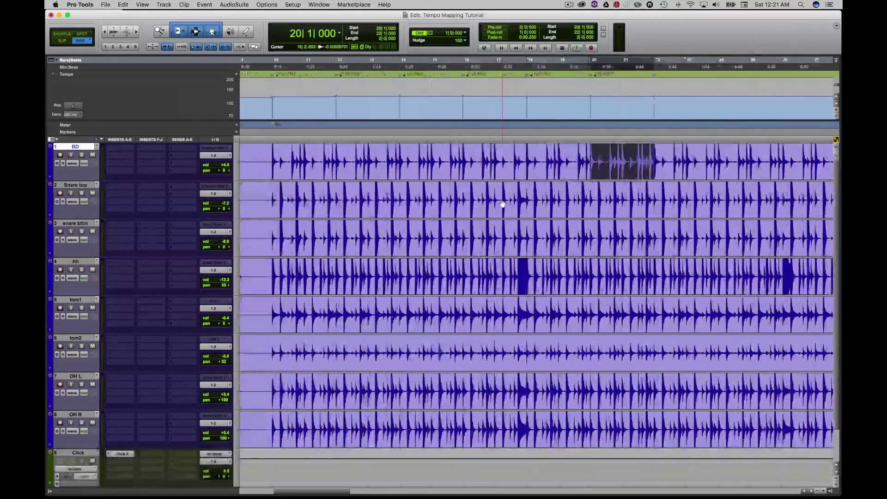
pyautogui.keyDown('shift'); pyautogui.click(290, 148); pyautogui.keyUp('shift')
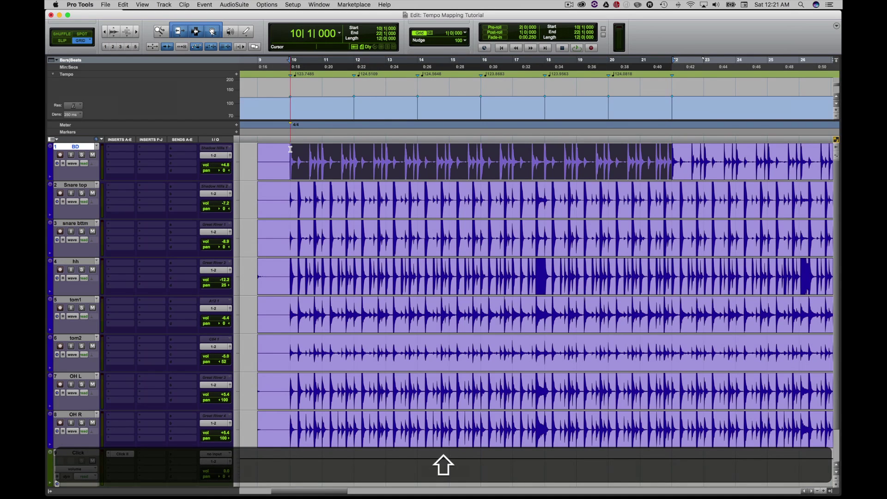
pyautogui.press('space')
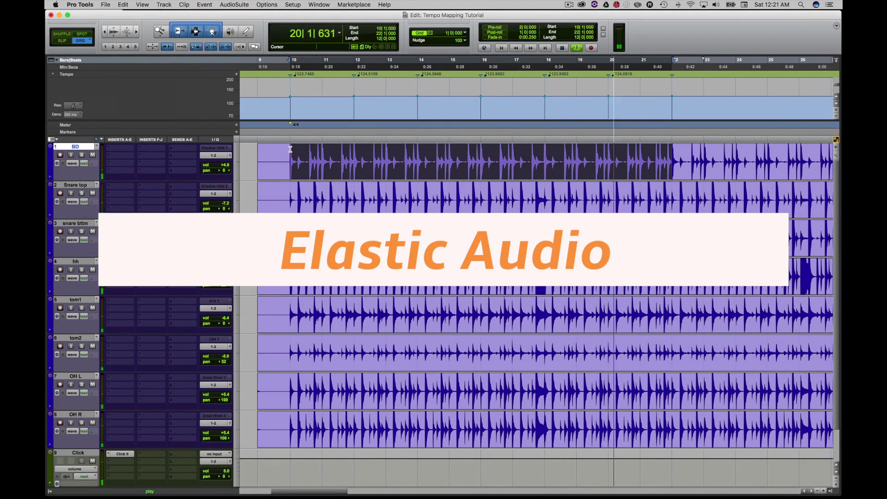
# Enable Polyphonic Elastic Audio on the drum tracks and set the BD timebase to Ticks
pyautogui.press('space')
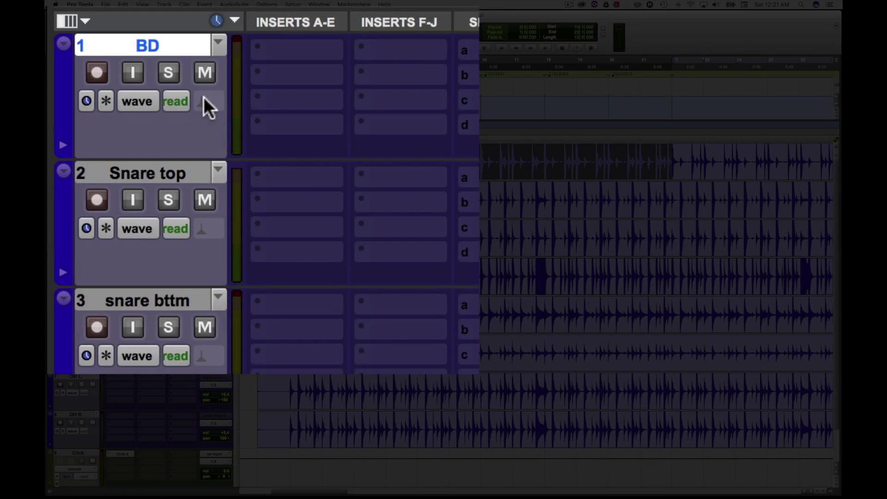
pyautogui.click(92, 163)
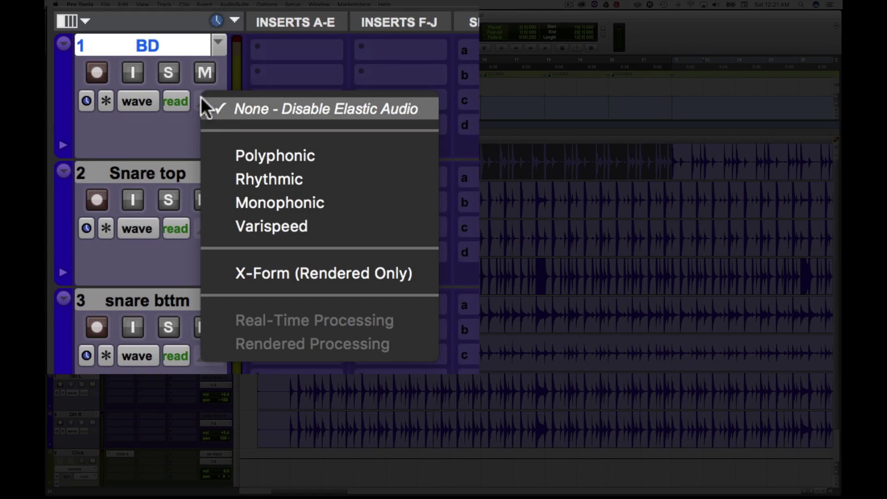
pyautogui.click(223, 147)
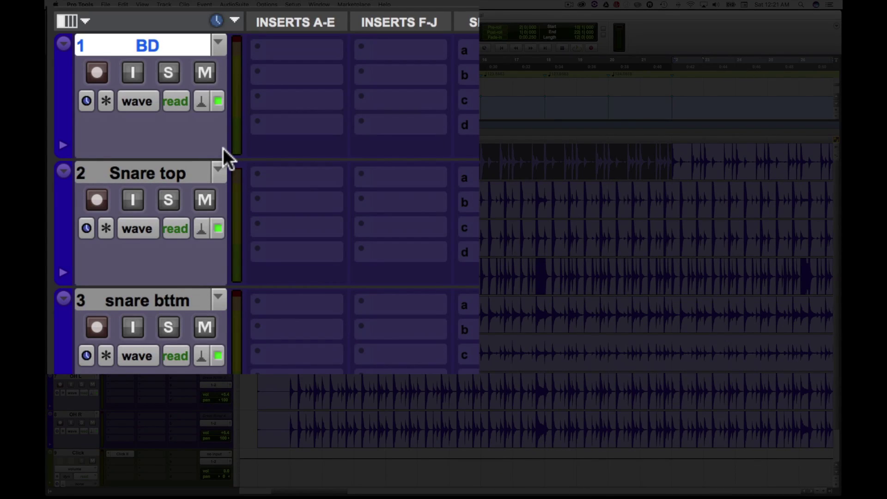
pyautogui.click(86, 99)
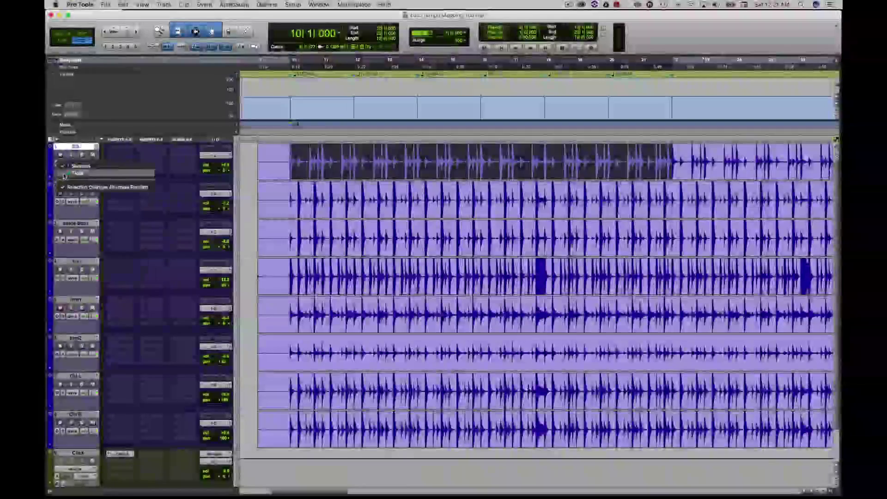
pyautogui.click(64, 173)
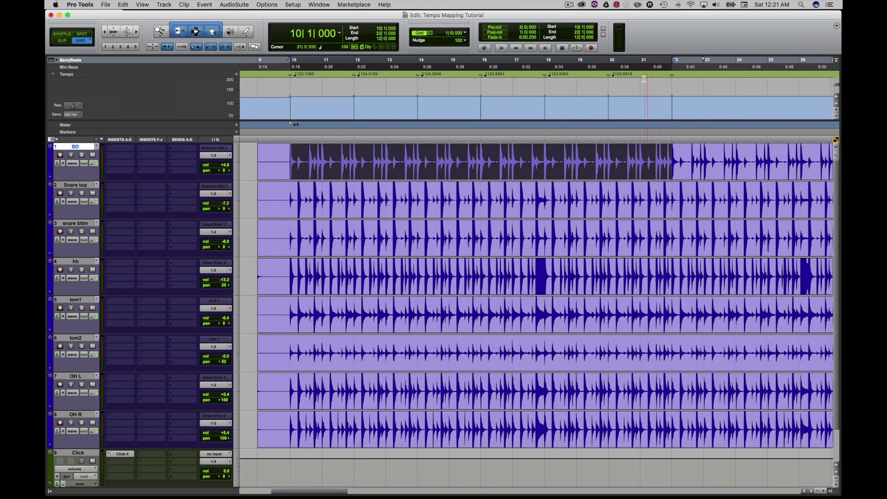
# Drag the last tempo marker to test stretching, shift the selection to bars 12–14, and play from bar 11
pyautogui.moveTo(674, 80)
pyautogui.mouseDown()
pyautogui.moveTo(717, 86)
pyautogui.moveTo(660, 88)
pyautogui.moveTo(691, 94)
pyautogui.mouseUp()
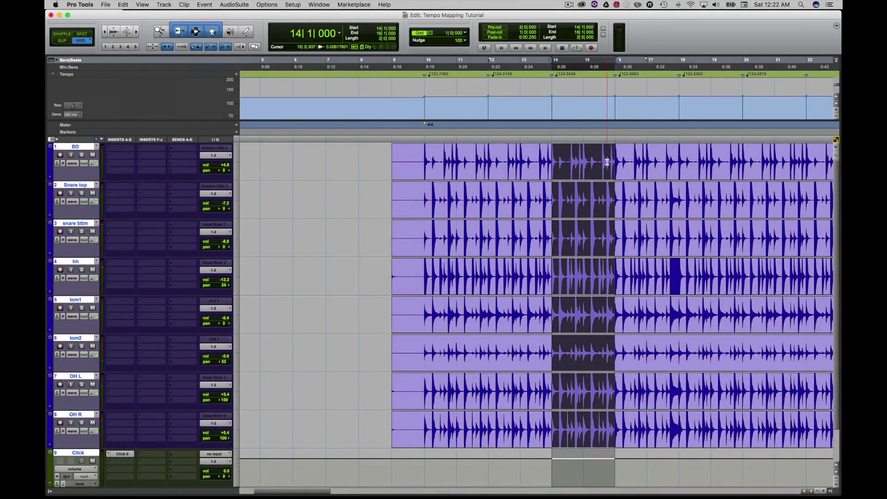
pyautogui.press('alt')
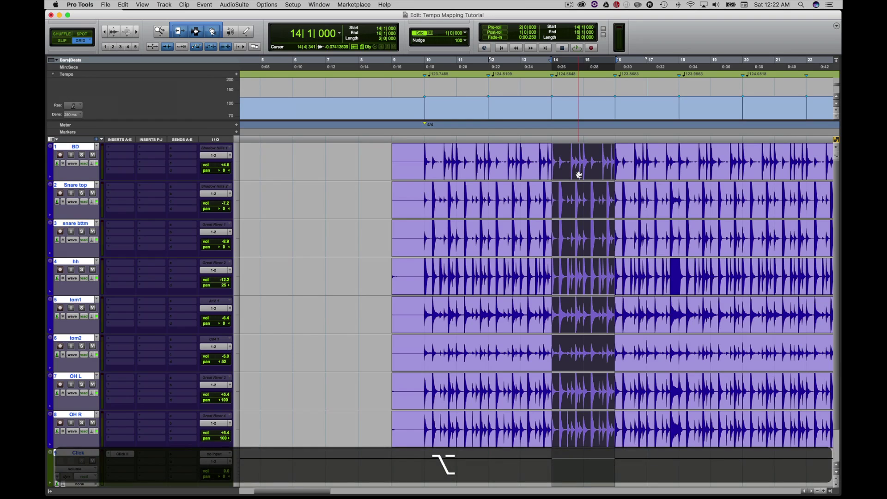
pyautogui.moveTo(578, 174); pyautogui.dragTo(522, 173)
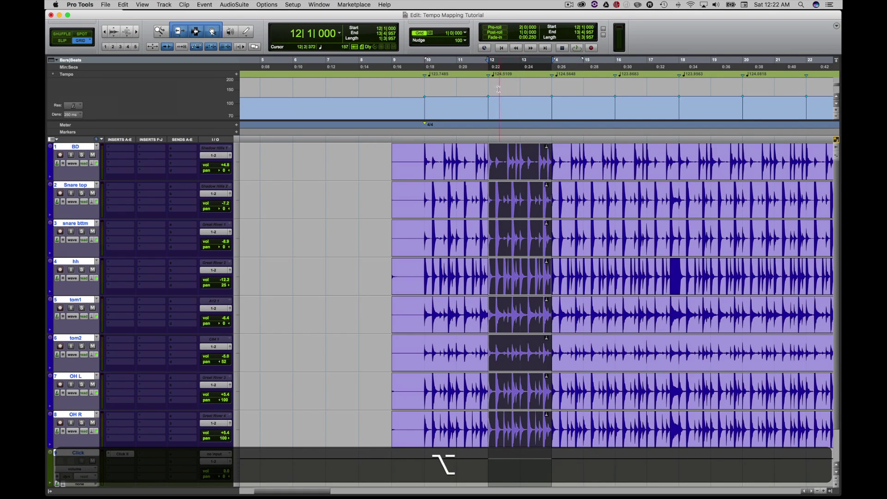
pyautogui.click(457, 142)
pyautogui.press('space')
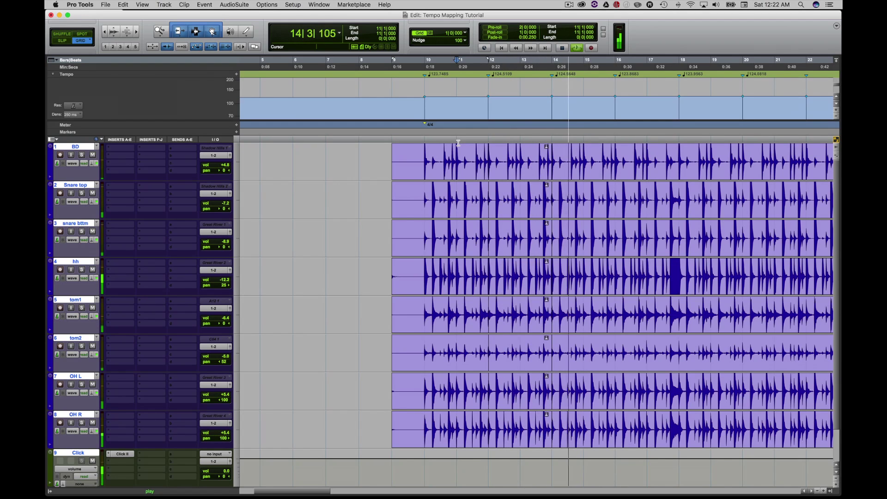
pyautogui.press('space')
pyautogui.press('super+z')
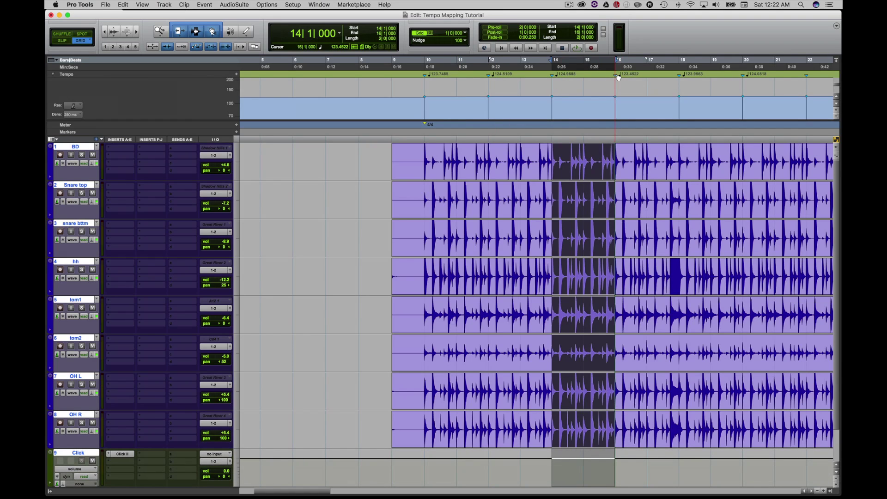
pyautogui.moveTo(615, 77); pyautogui.dragTo(622, 77)
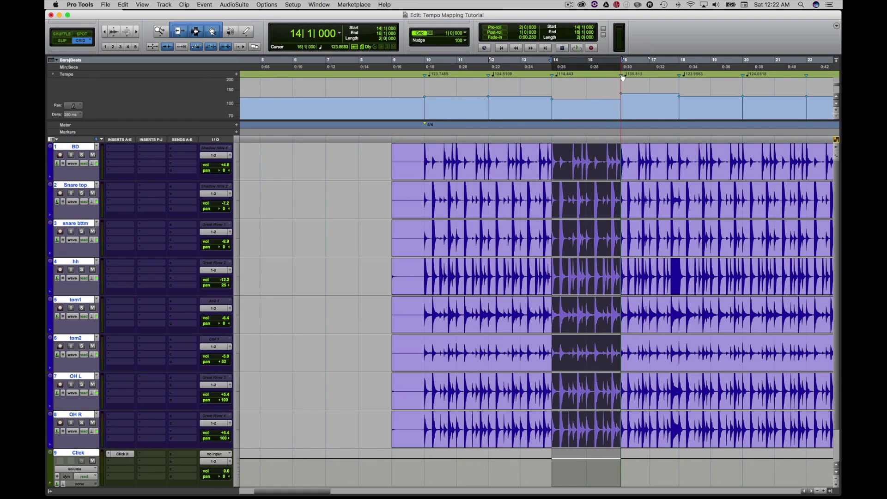
pyautogui.click(542, 141)
pyautogui.press('super+space')
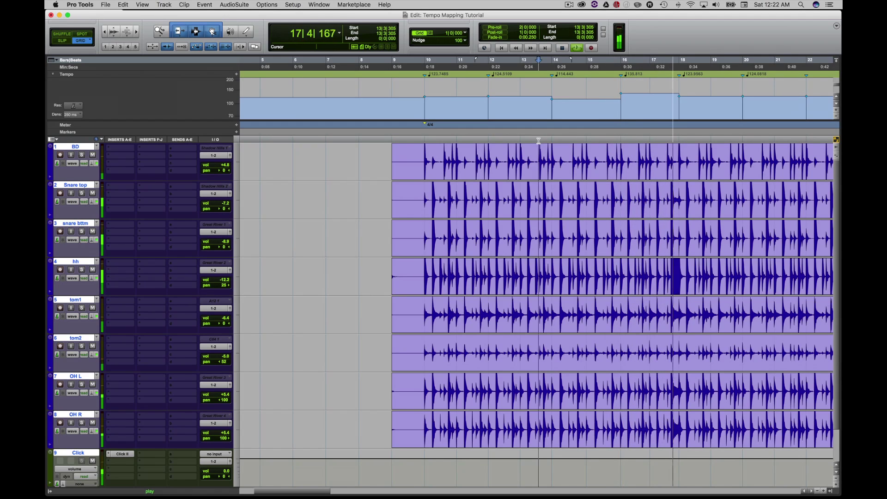
pyautogui.press('super+space')
pyautogui.press('super+z')
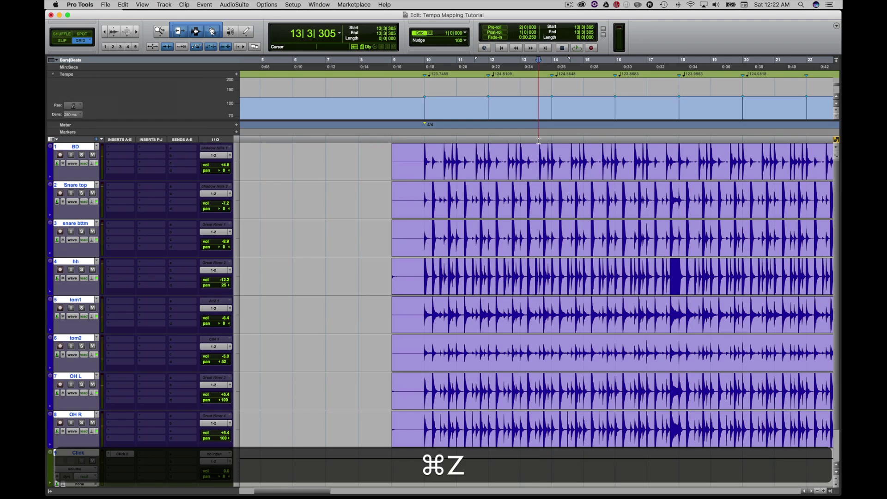
# Ungroup the tracks, select bars 9–20 on BD and Snare top, and open Beat Detective
pyautogui.hscroll(3, 538, 140)
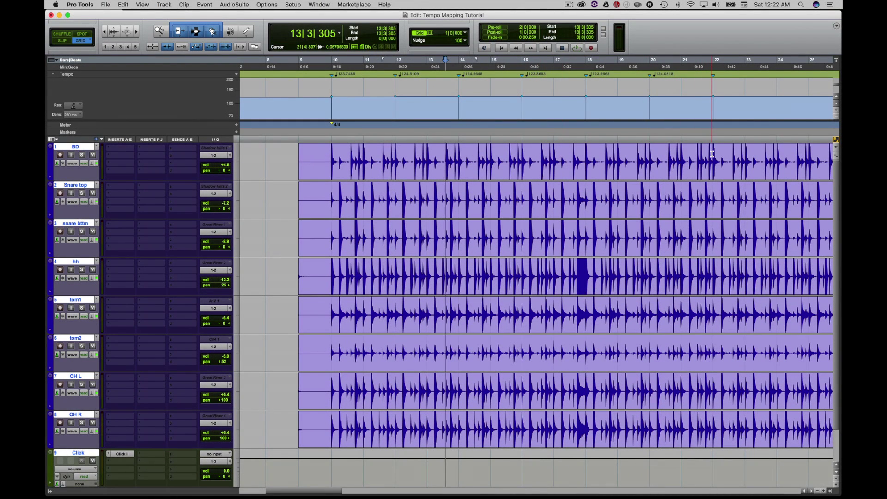
pyautogui.press('shift+super+g')
pyautogui.moveTo(648, 147); pyautogui.dragTo(309, 199)
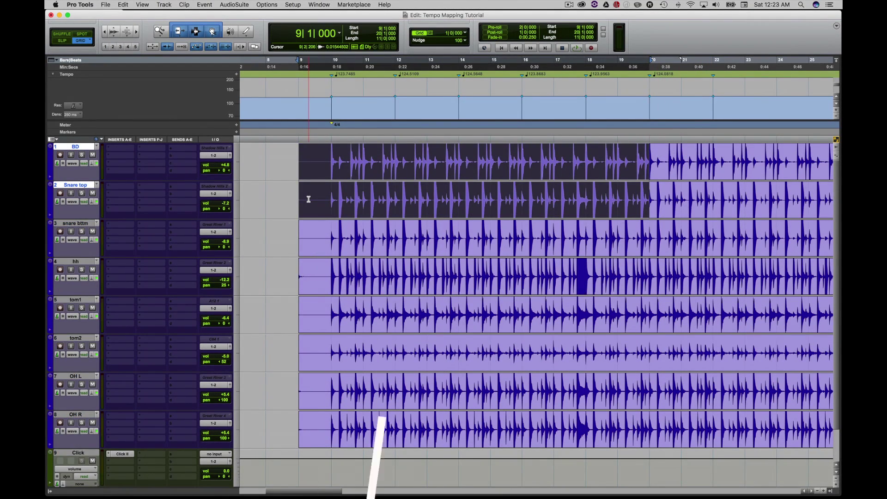
pyautogui.click(204, 5)
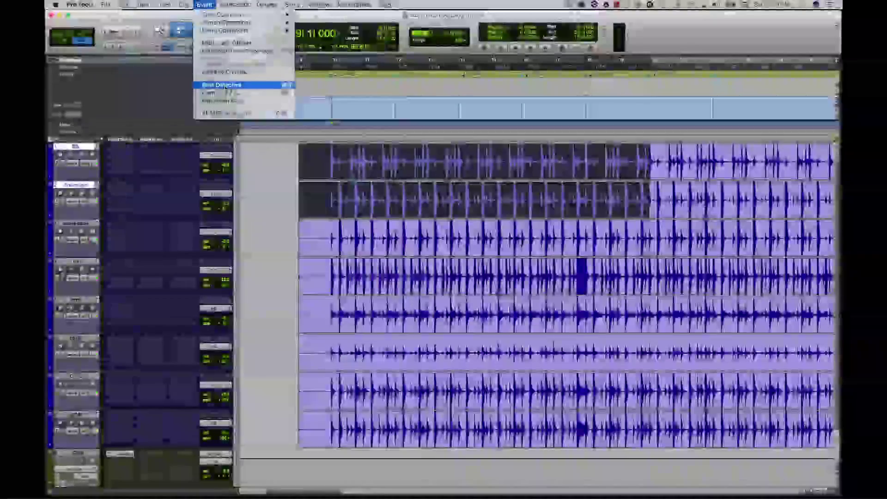
pyautogui.click(225, 87)
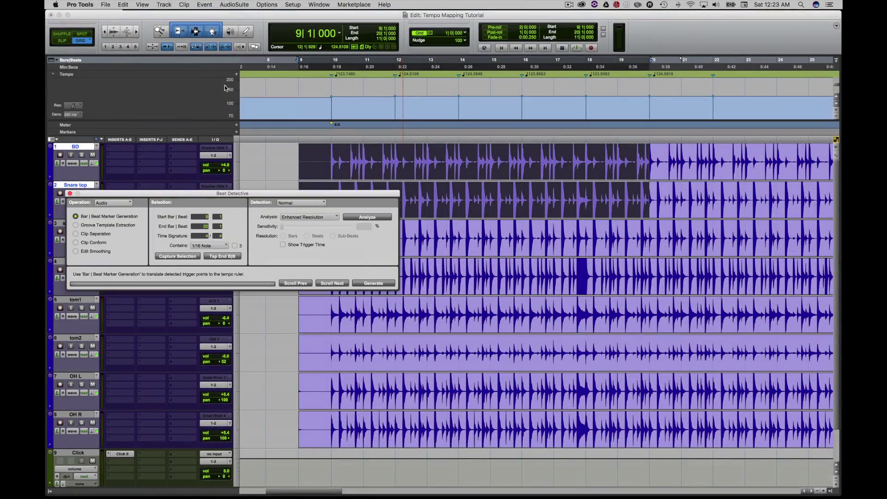
# Capture the bar 9–20 selection, analyze it, and raise sensitivity to 20%
pyautogui.moveTo(266, 196); pyautogui.dragTo(363, 299)
pyautogui.click(594, 213)
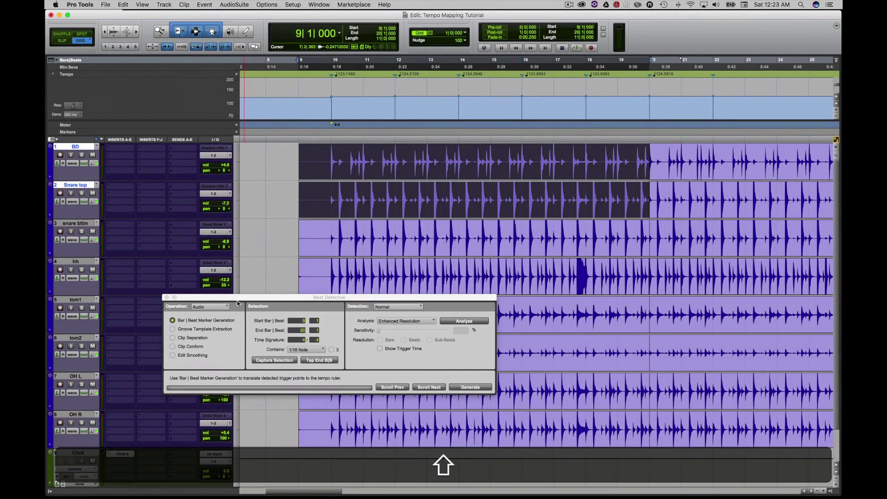
pyautogui.click(273, 362)
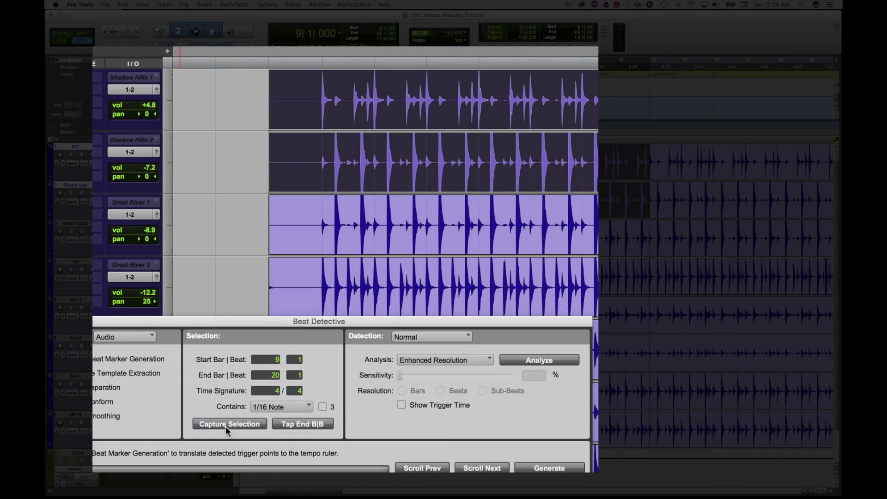
pyautogui.click(536, 358)
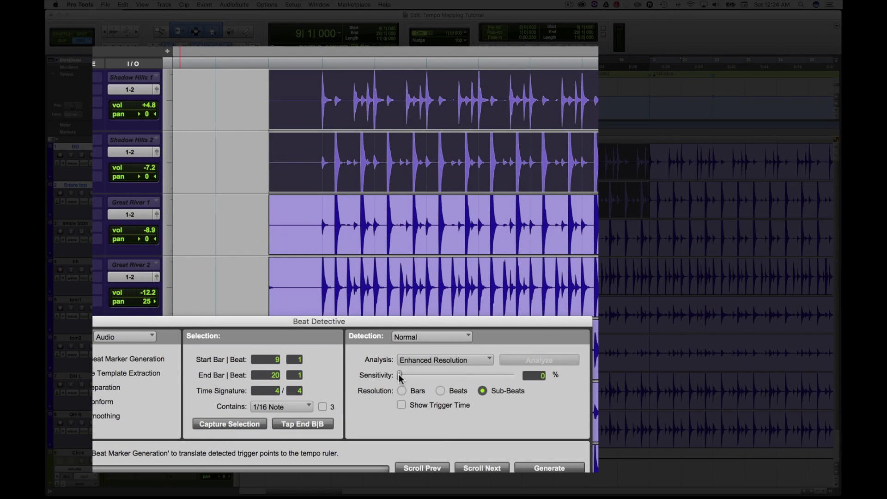
pyautogui.moveTo(400, 377); pyautogui.dragTo(424, 377)
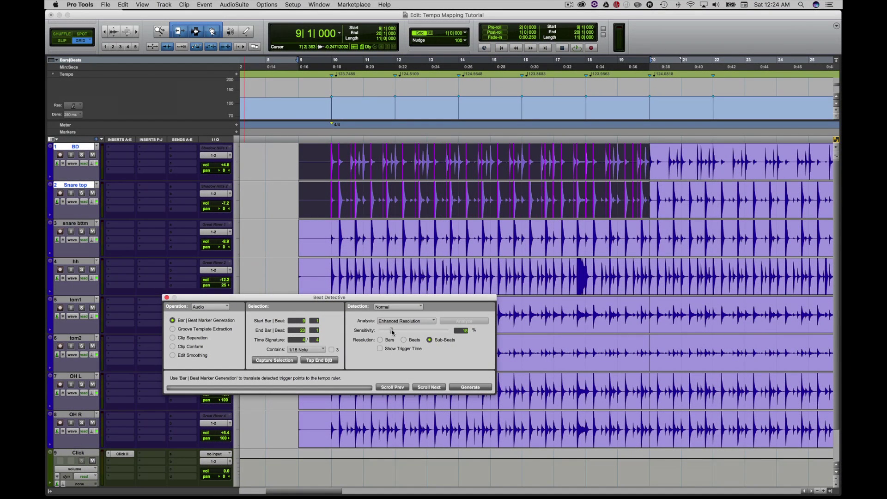
# Play the selection back to check the detected trigger points
pyautogui.press('t')
pyautogui.press('t')
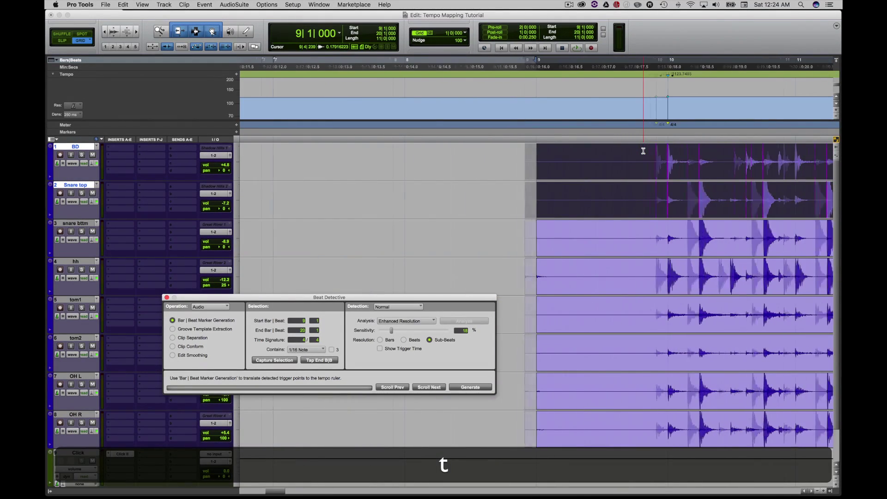
pyautogui.hscroll(5, 643, 151)
pyautogui.press('space')
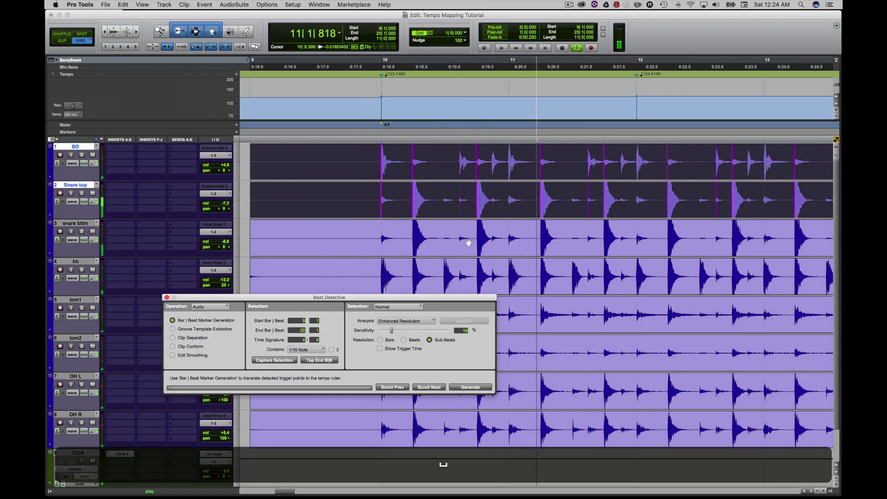
pyautogui.press('space')
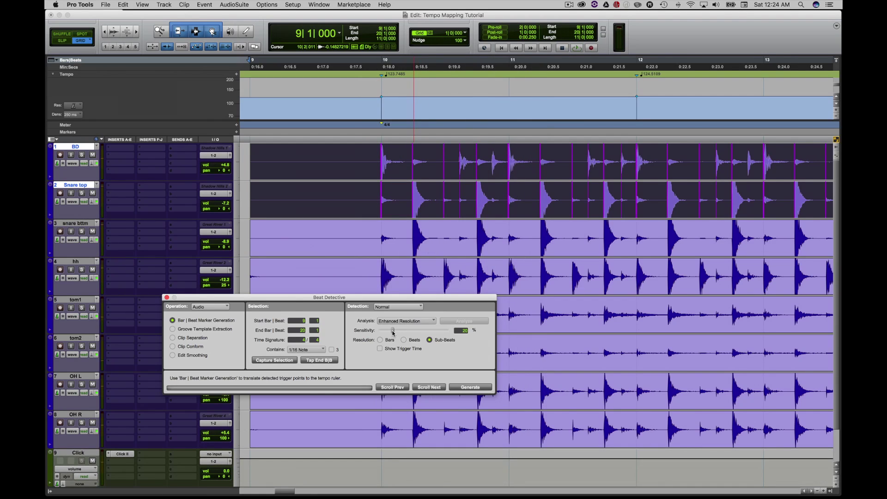
pyautogui.press('space')
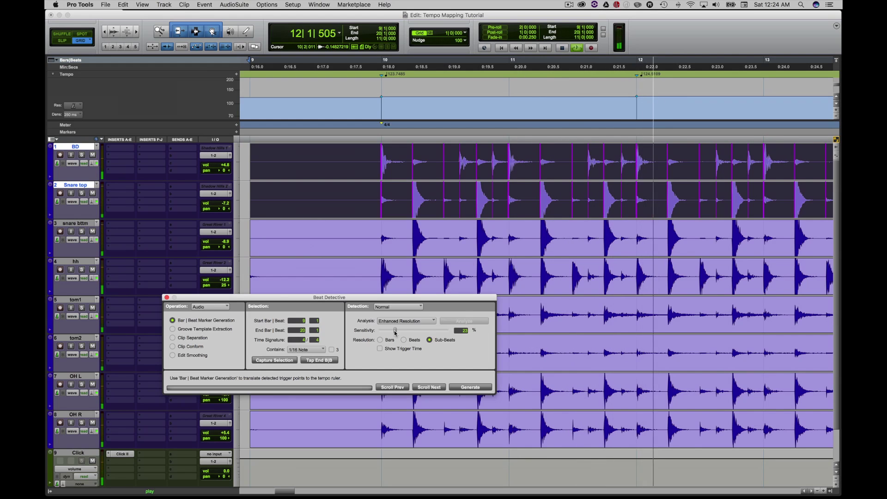
pyautogui.press('r')
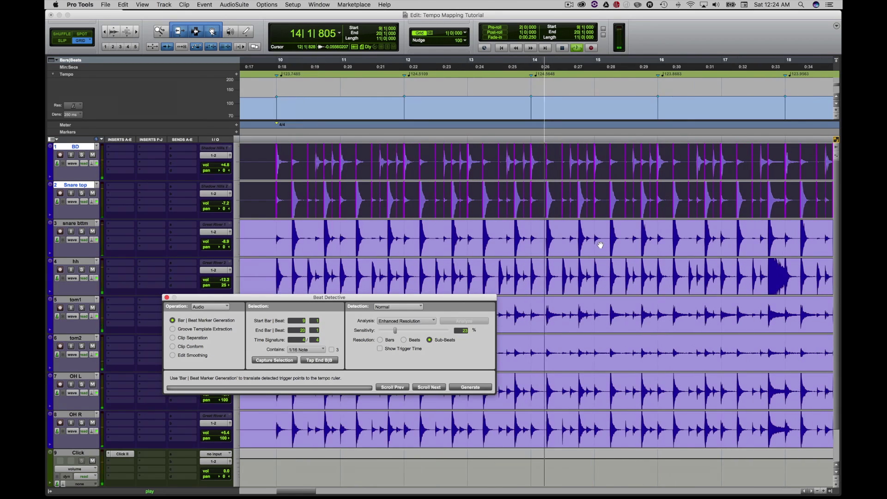
pyautogui.press('space')
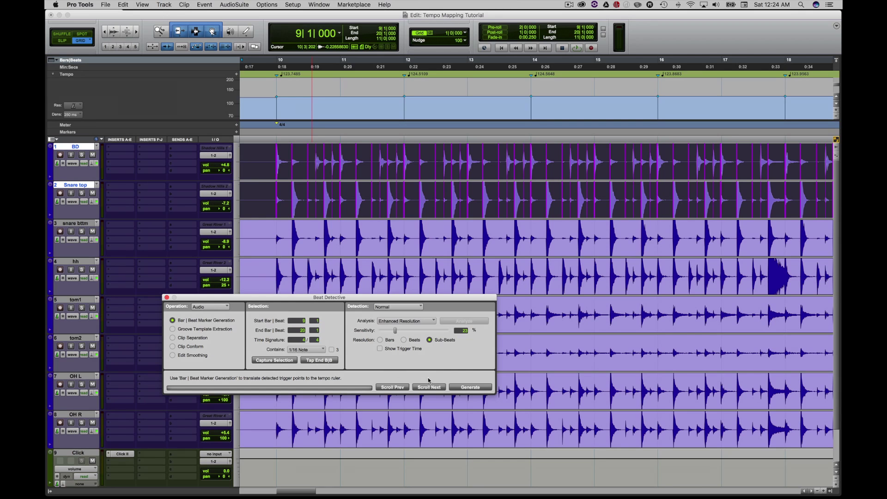
# Extend the selection down through OH R and set Clip Separation with a 0 ms trigger pad
pyautogui.hotkey('shift', ';')
pyautogui.hotkey('shift', ';')
pyautogui.hotkey('shift', ';')
pyautogui.hotkey('shift', ';')
pyautogui.hotkey('shift', ';')
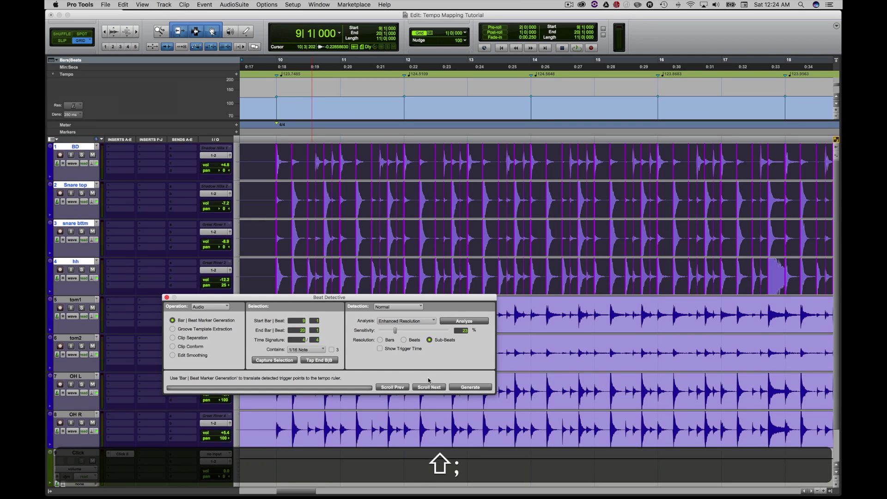
pyautogui.hotkey('shift', ';')
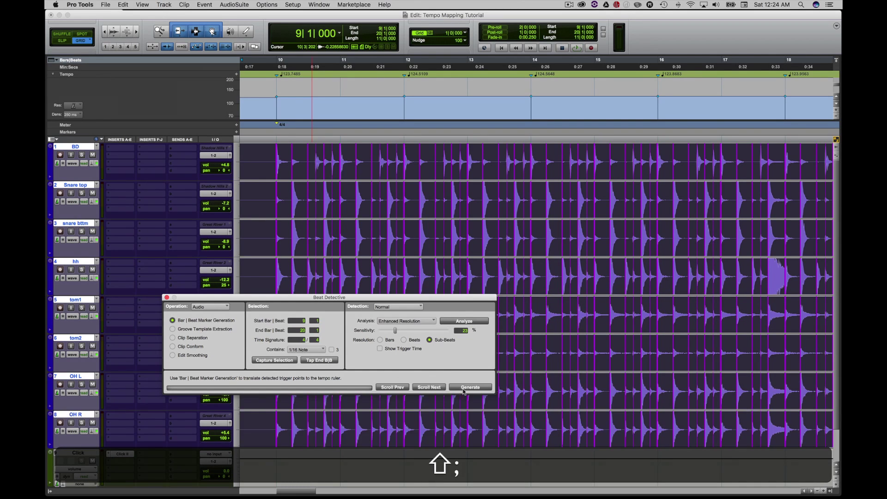
pyautogui.click(196, 339)
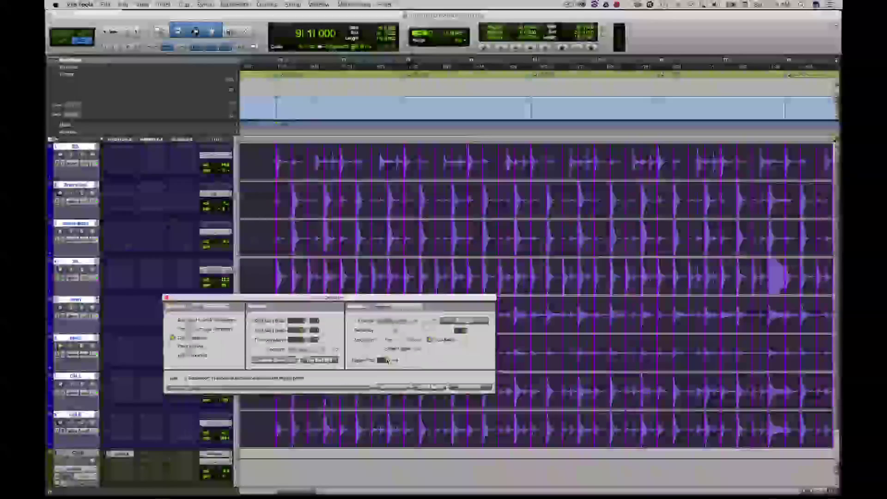
pyautogui.write('5')
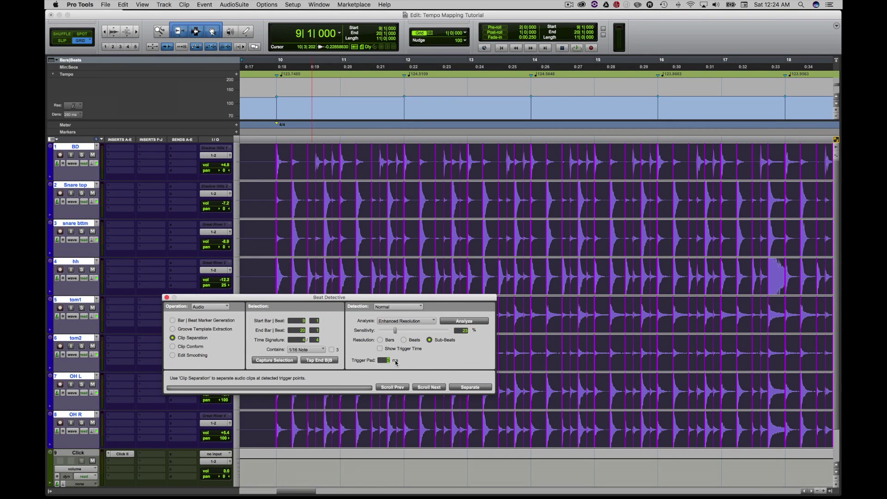
pyautogui.press('BackSpace')
pyautogui.press('BackSpace')
# Conform the separated clips to the grid, then apply Fill And Crossfade edit smoothing
pyautogui.click(204, 347)
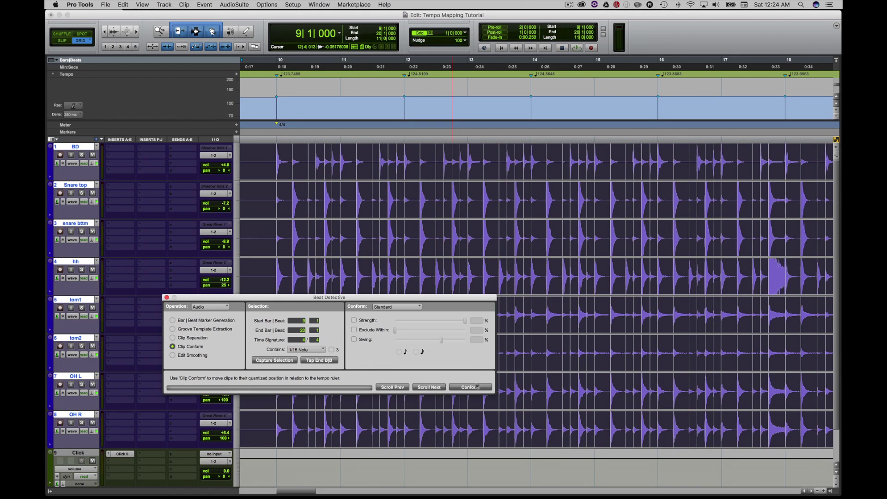
pyautogui.click(471, 387)
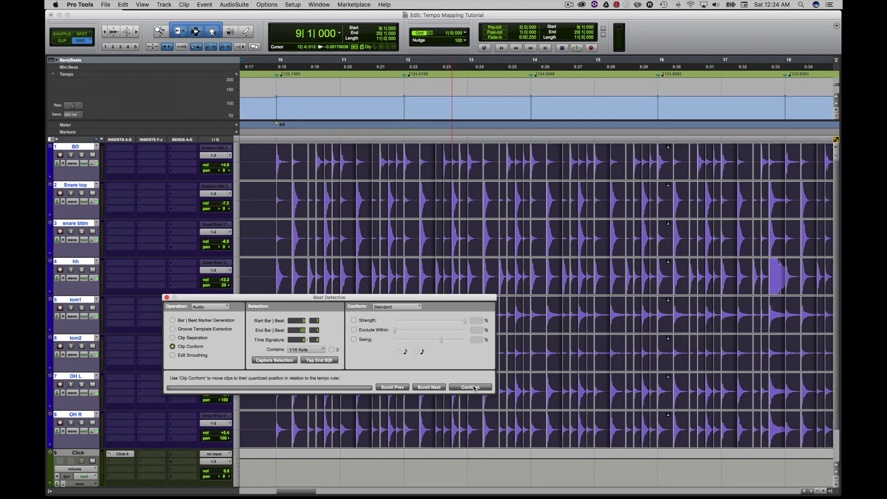
pyautogui.click(187, 355)
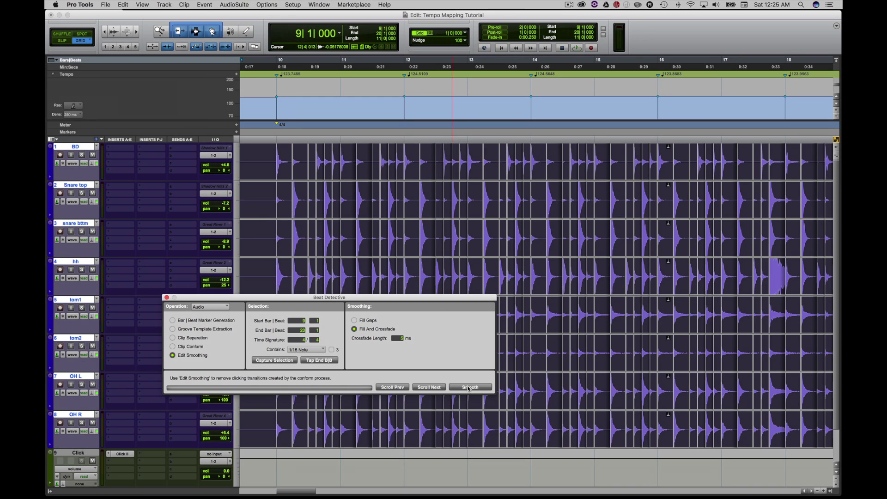
pyautogui.click(468, 387)
pyautogui.click(278, 142)
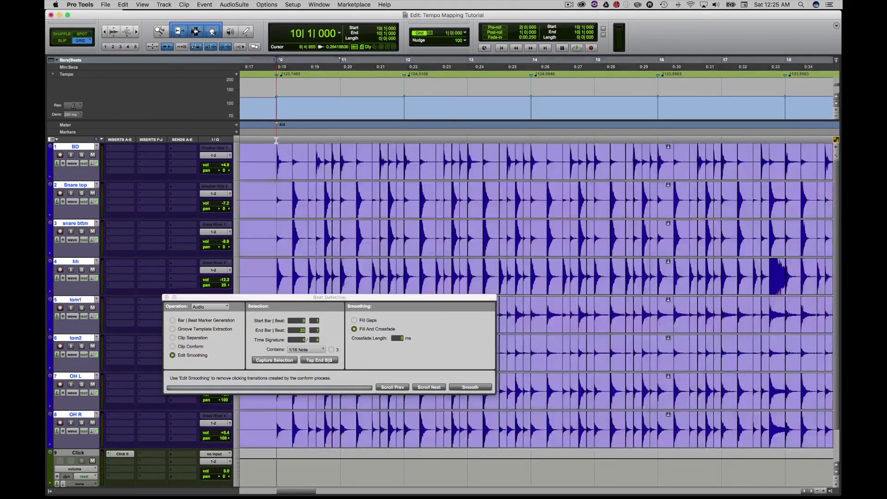
pyautogui.press('space')
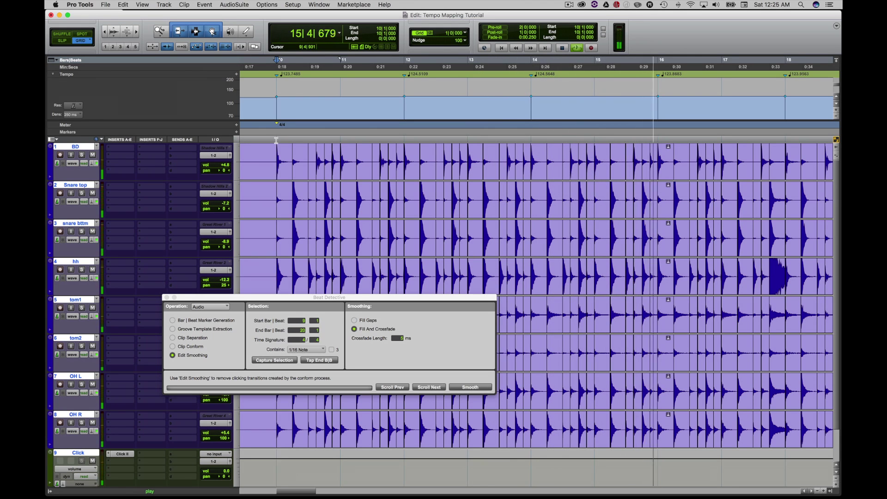
pyautogui.press('space')
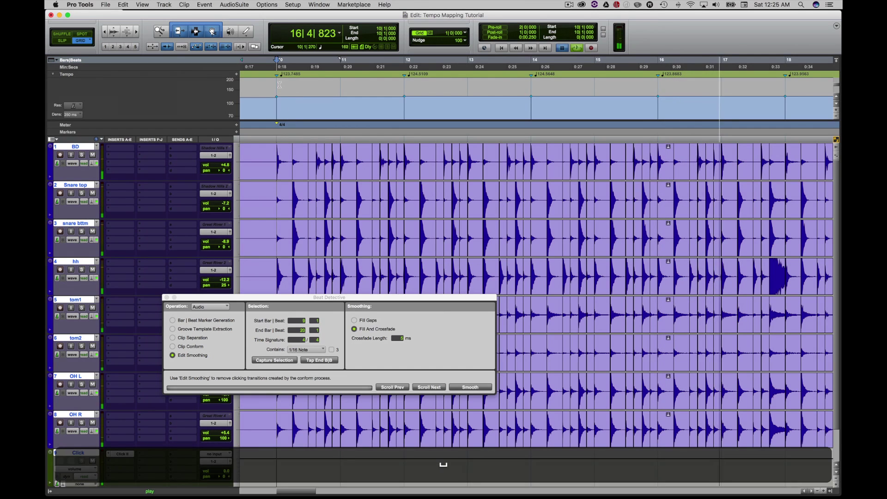
# Inspect the bar 10 Bar|Beat marker settings and close them without changes
pyautogui.doubleClick(276, 74)
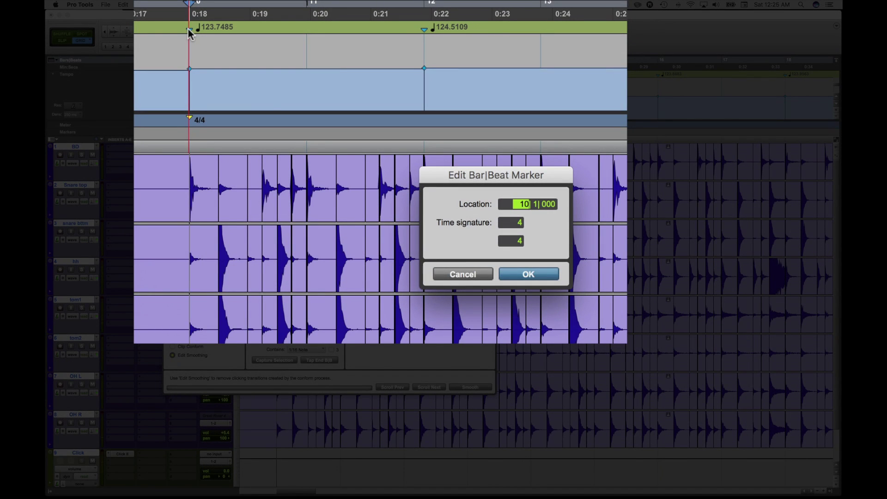
pyautogui.click(526, 275)
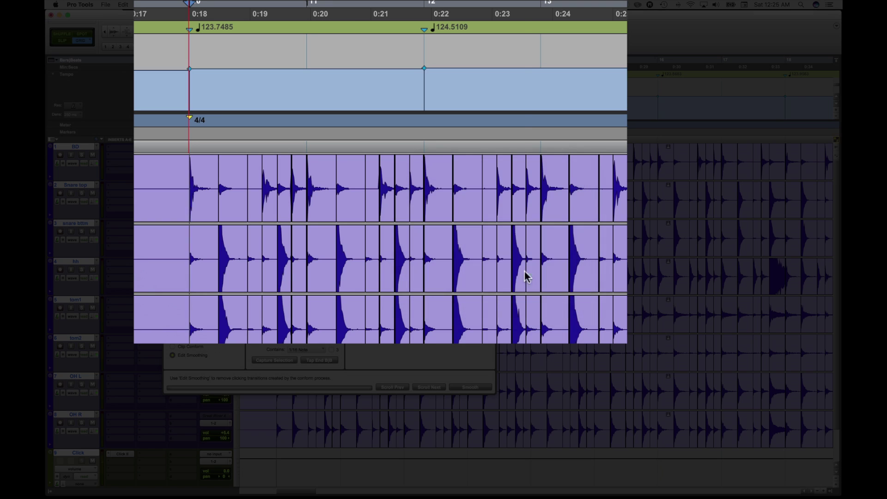
pyautogui.doubleClick(193, 34)
pyautogui.click(476, 276)
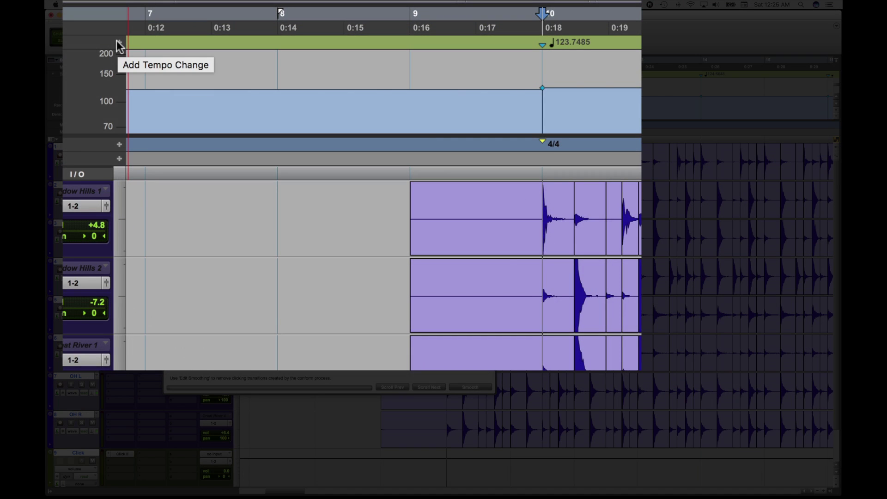
# Set the tempo markers at bars 10 and 12 to 123 BPM
pyautogui.click(117, 41)
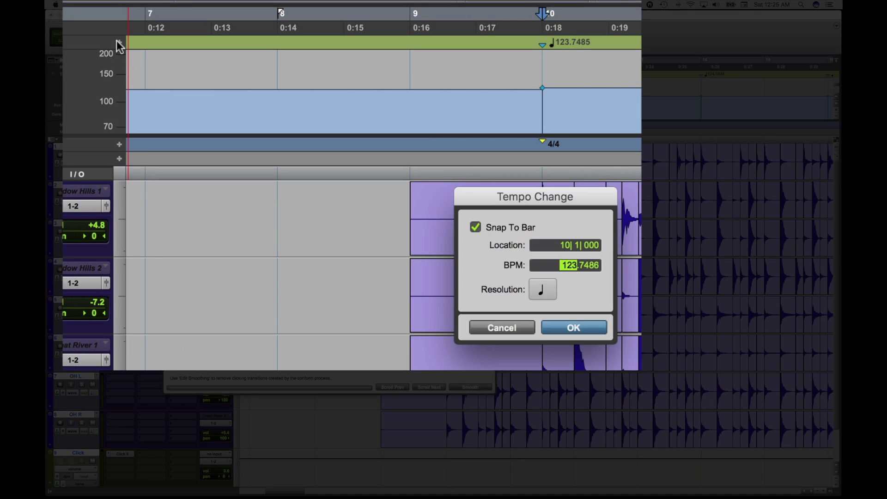
pyautogui.write('12')
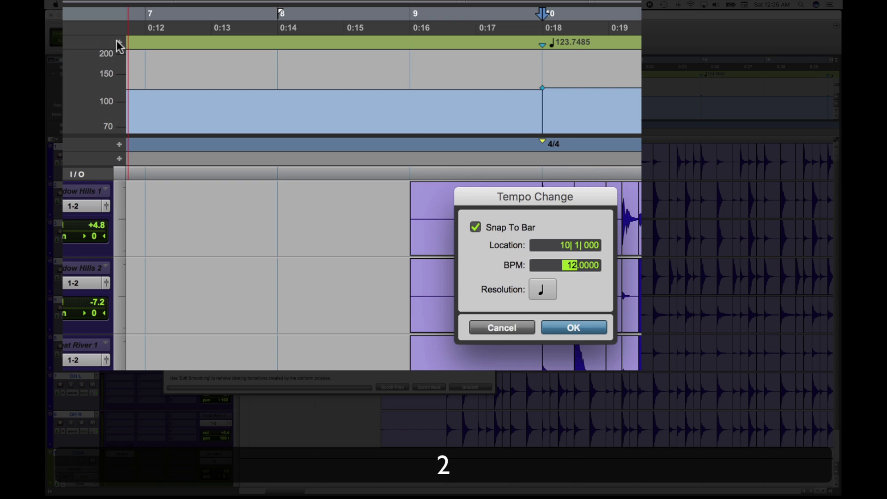
pyautogui.press('Return')
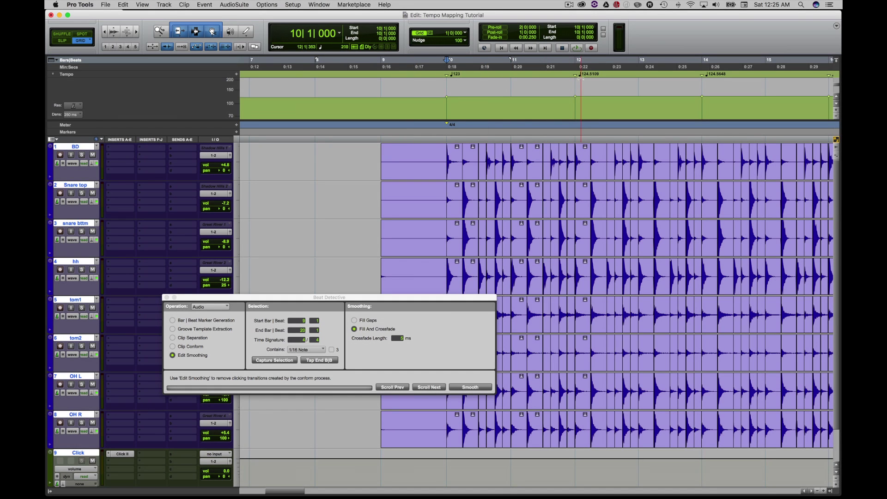
pyautogui.doubleClick(576, 76)
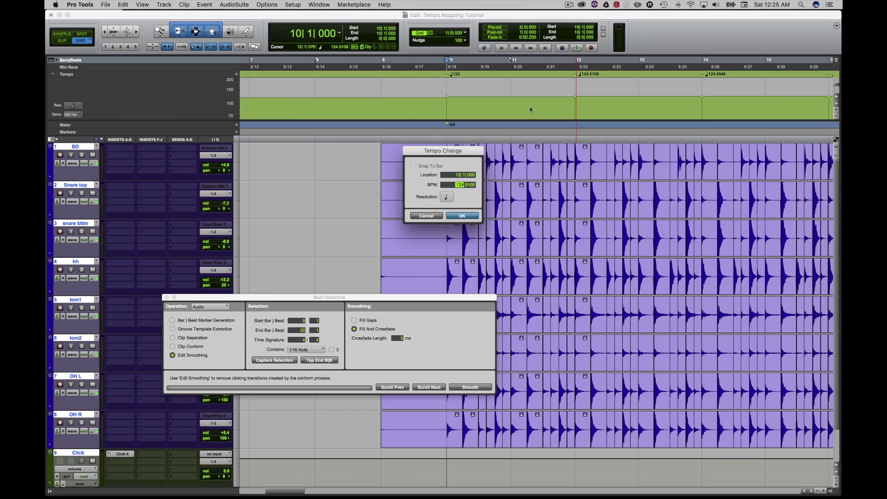
pyautogui.write('123')
pyautogui.press('Return')
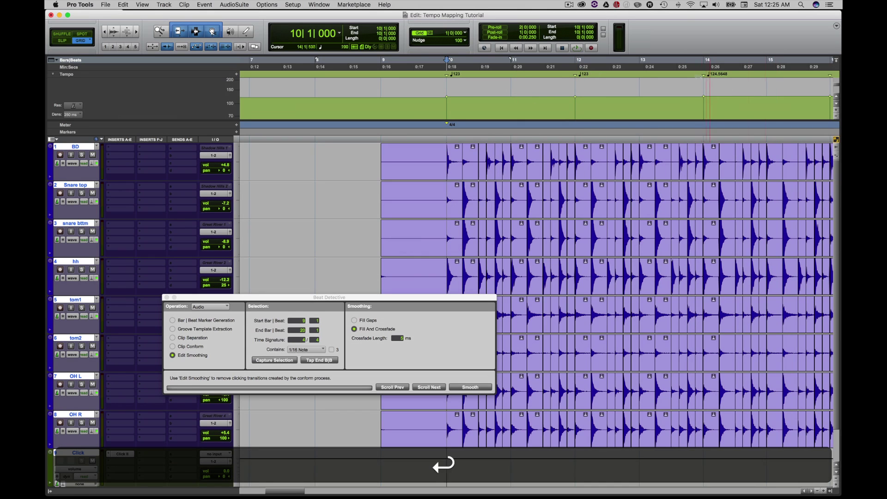
# Set the tempo markers at bars 14 and 16 to 123 BPM
pyautogui.doubleClick(705, 76)
pyautogui.write('123')
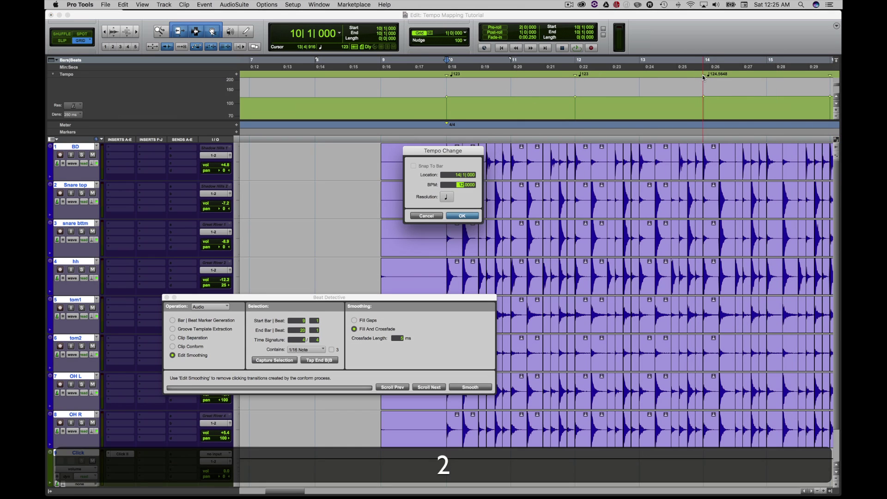
pyautogui.press('Return')
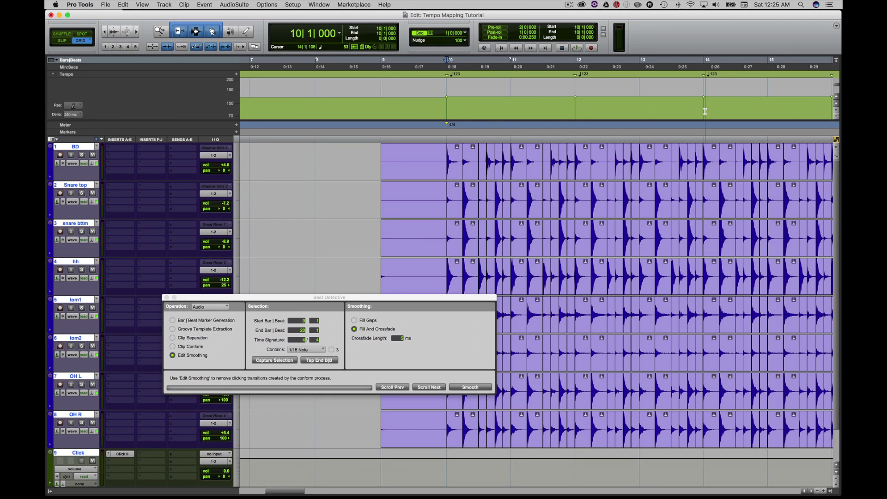
pyautogui.hscroll(5, 700, 154)
pyautogui.hscroll(2, 700, 154)
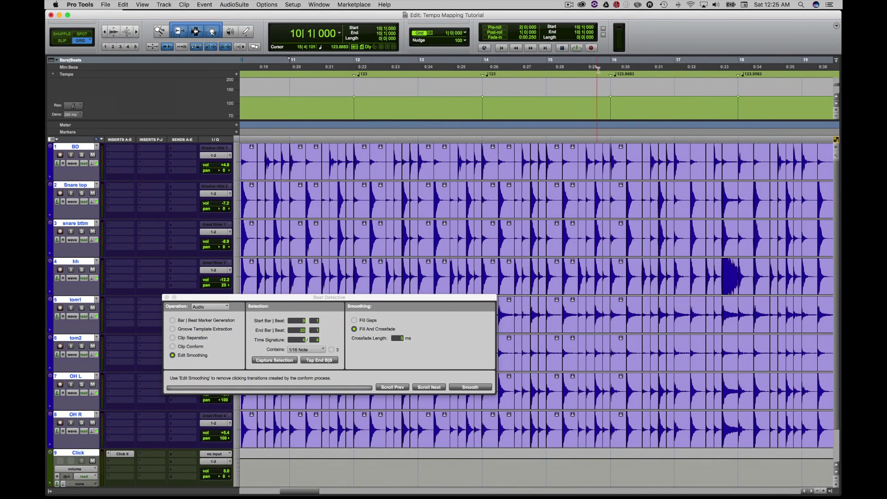
pyautogui.doubleClick(612, 77)
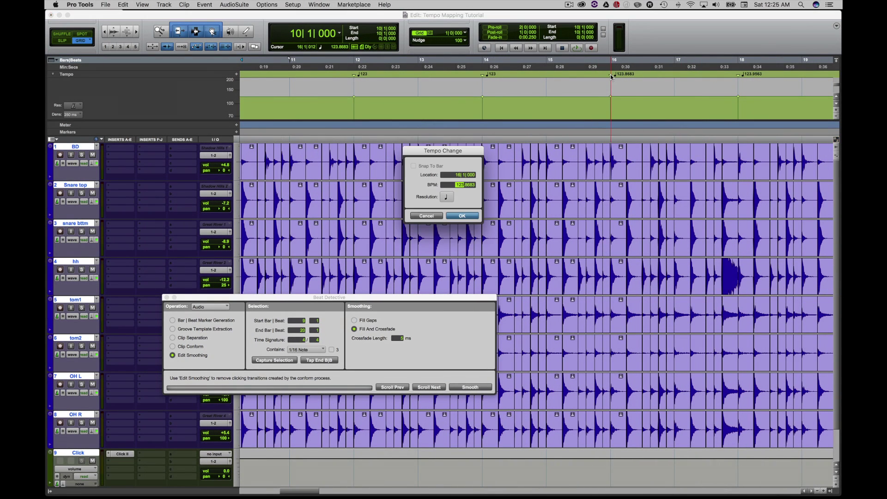
pyautogui.write('123')
pyautogui.press('Return')
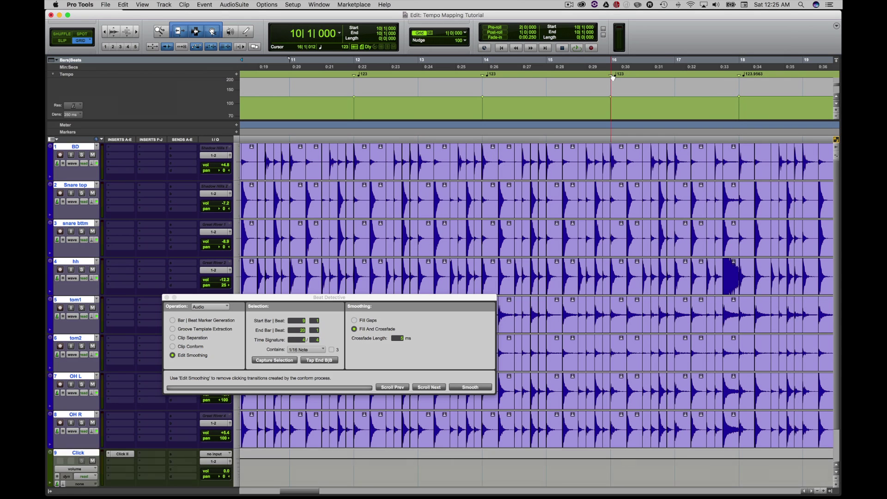
# Zoom out, play back the retimed drums, then audition the challenge session from bar 12
pyautogui.press('r')
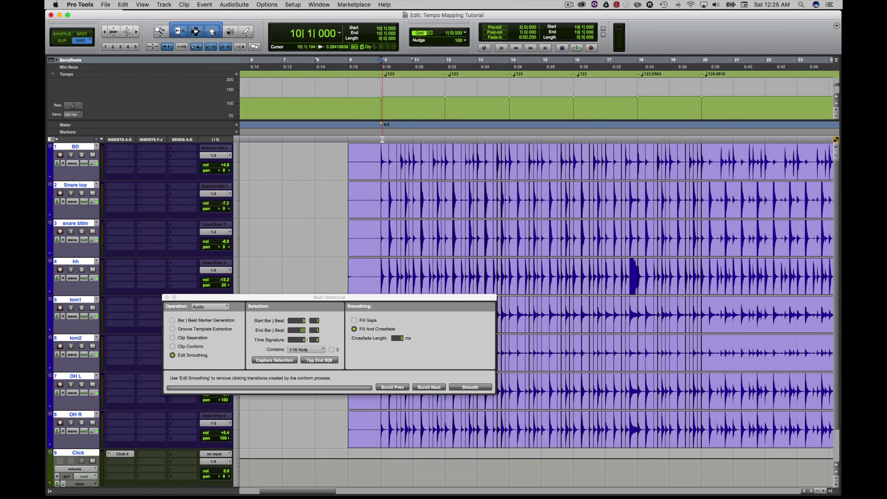
pyautogui.press('space')
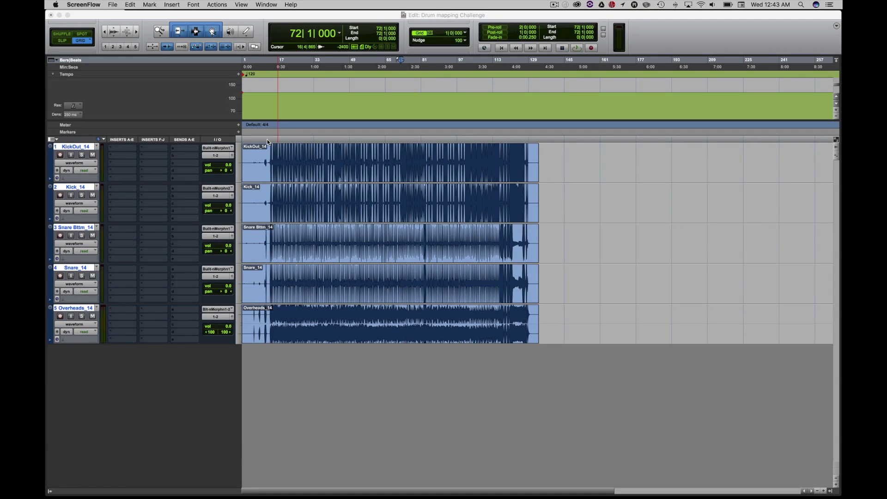
pyautogui.click(267, 139)
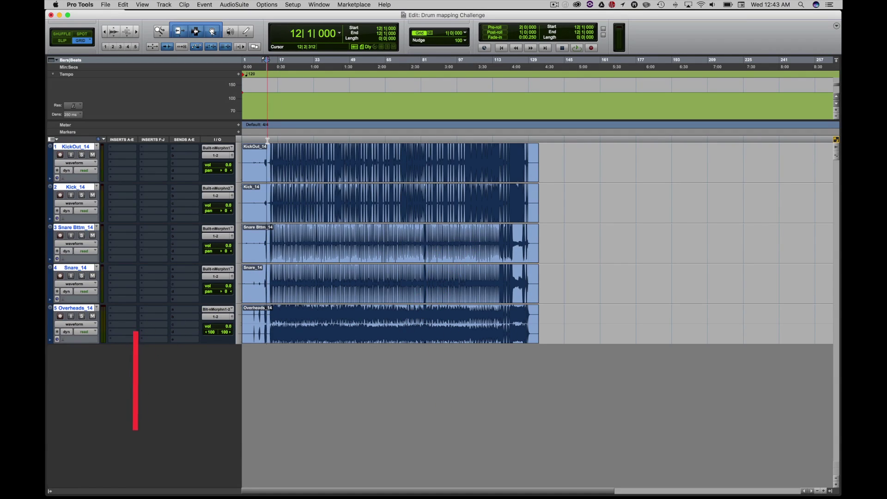
pyautogui.press('space')
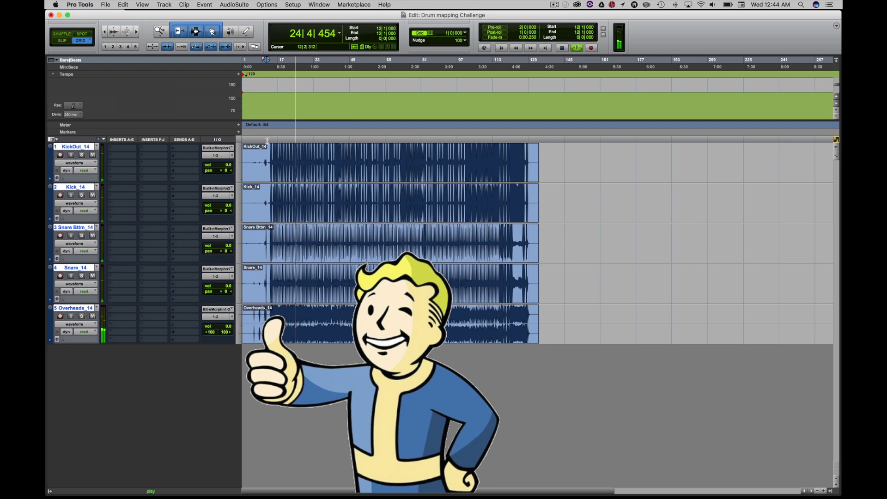
pyautogui.press('space')
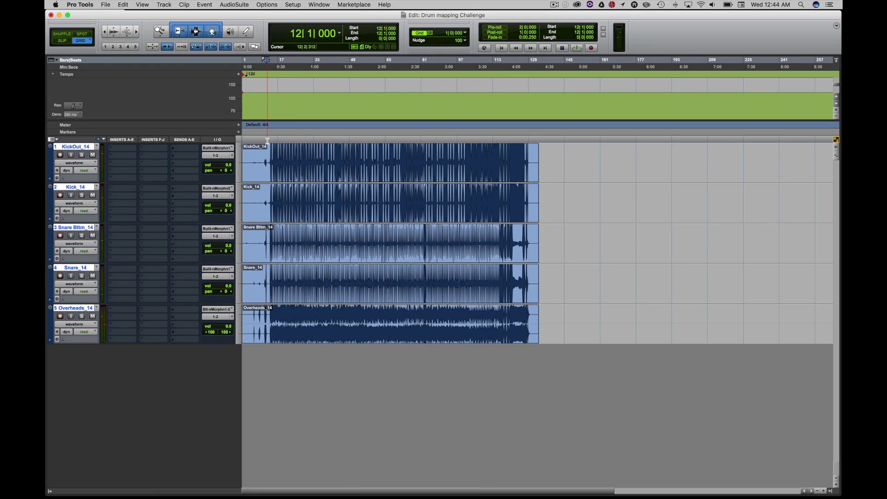